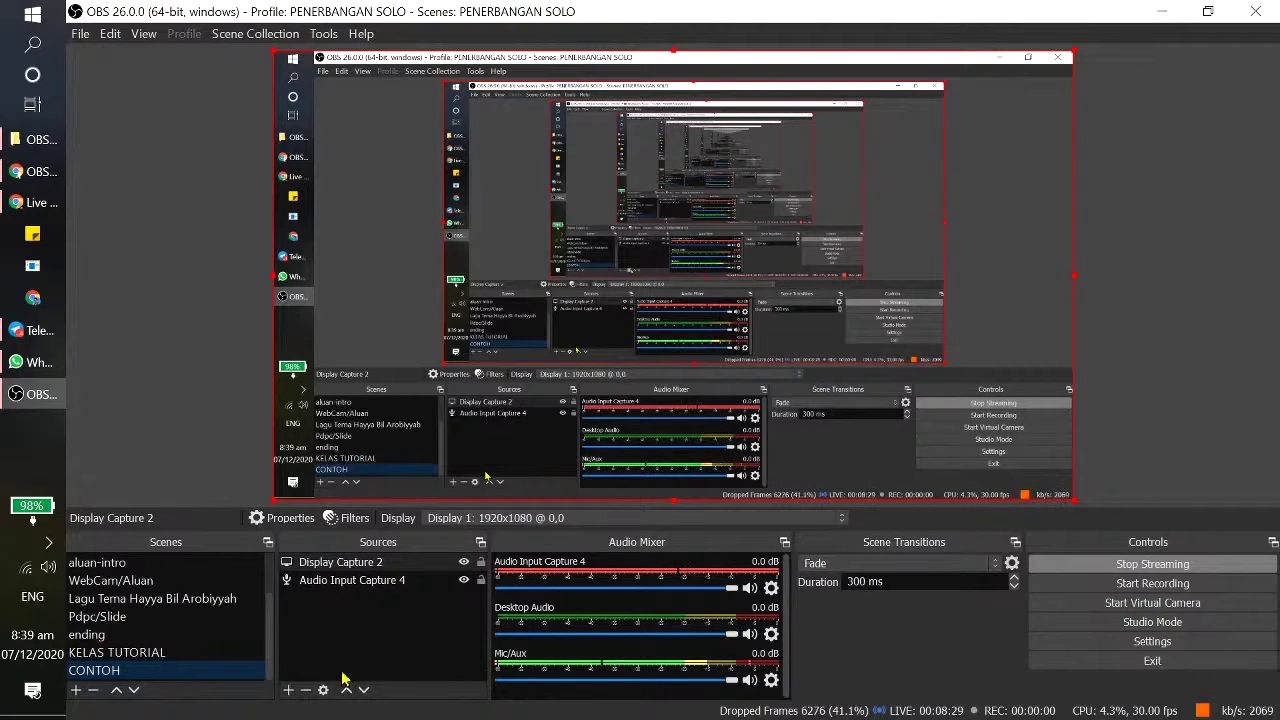
- Create a new image source in the CONTOH scene, keeping the default name and leaving it visible
left_click(289, 690)
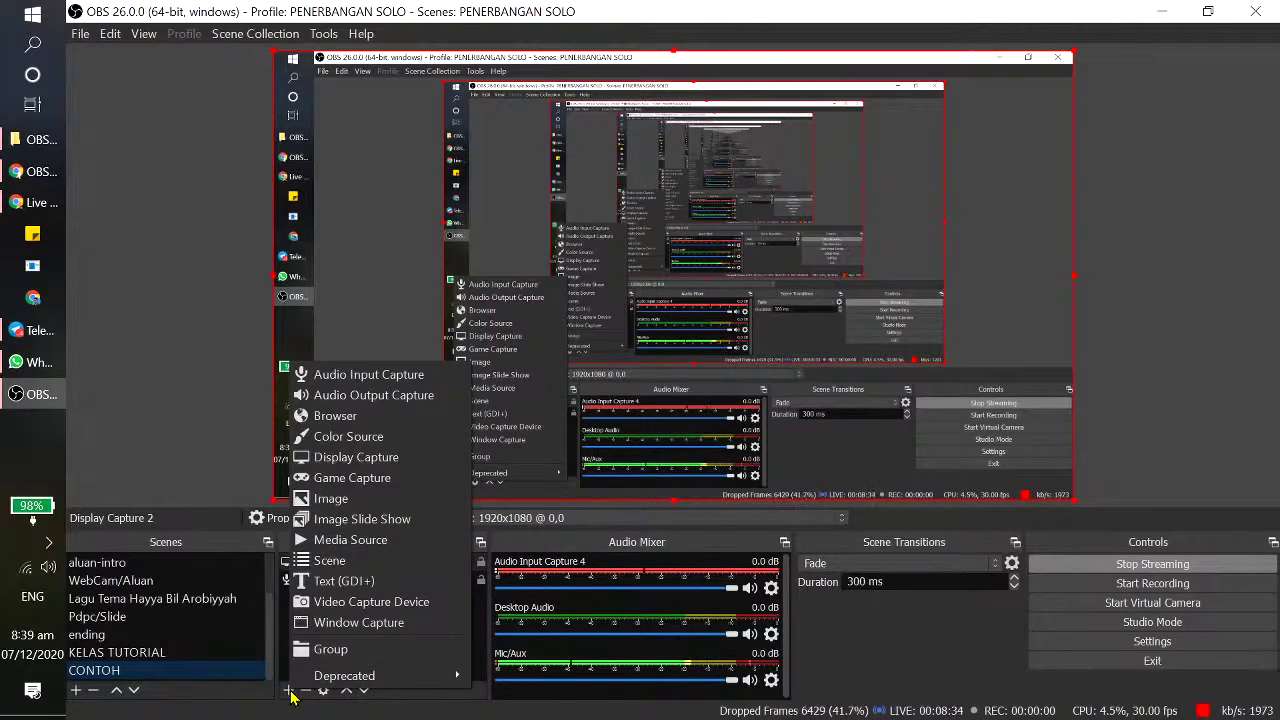
left_click(289, 691)
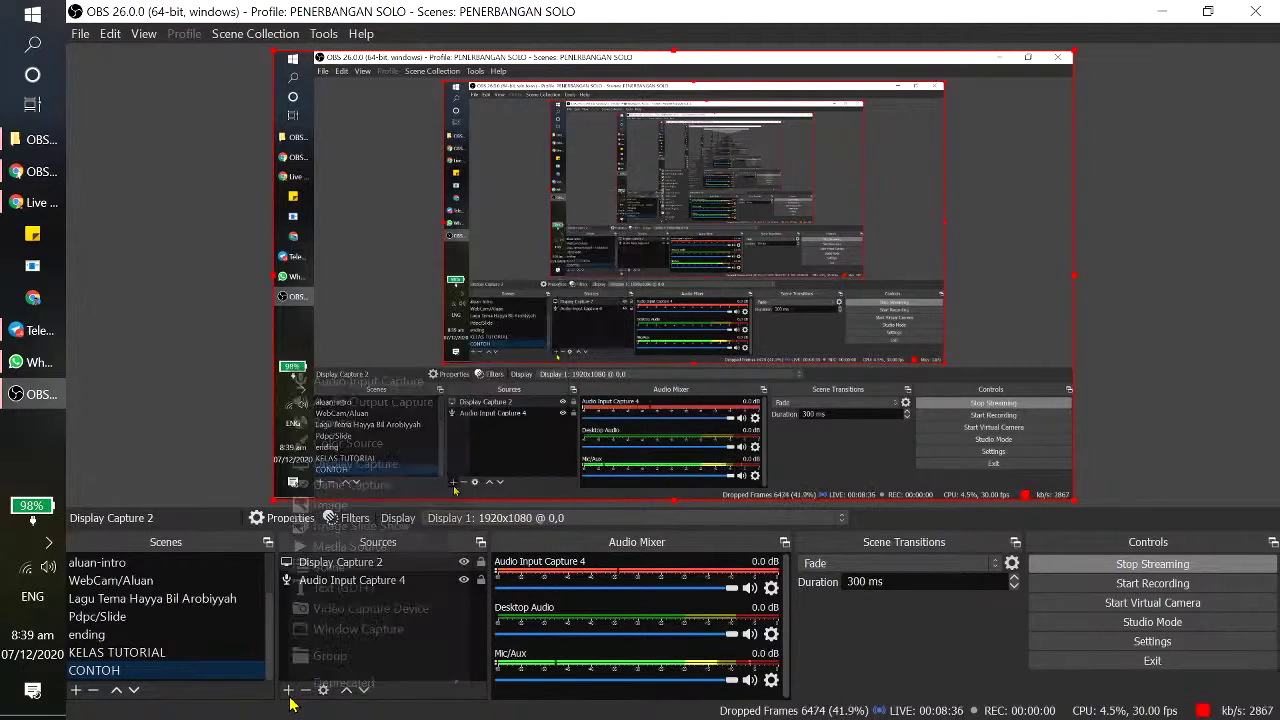
left_click(290, 698)
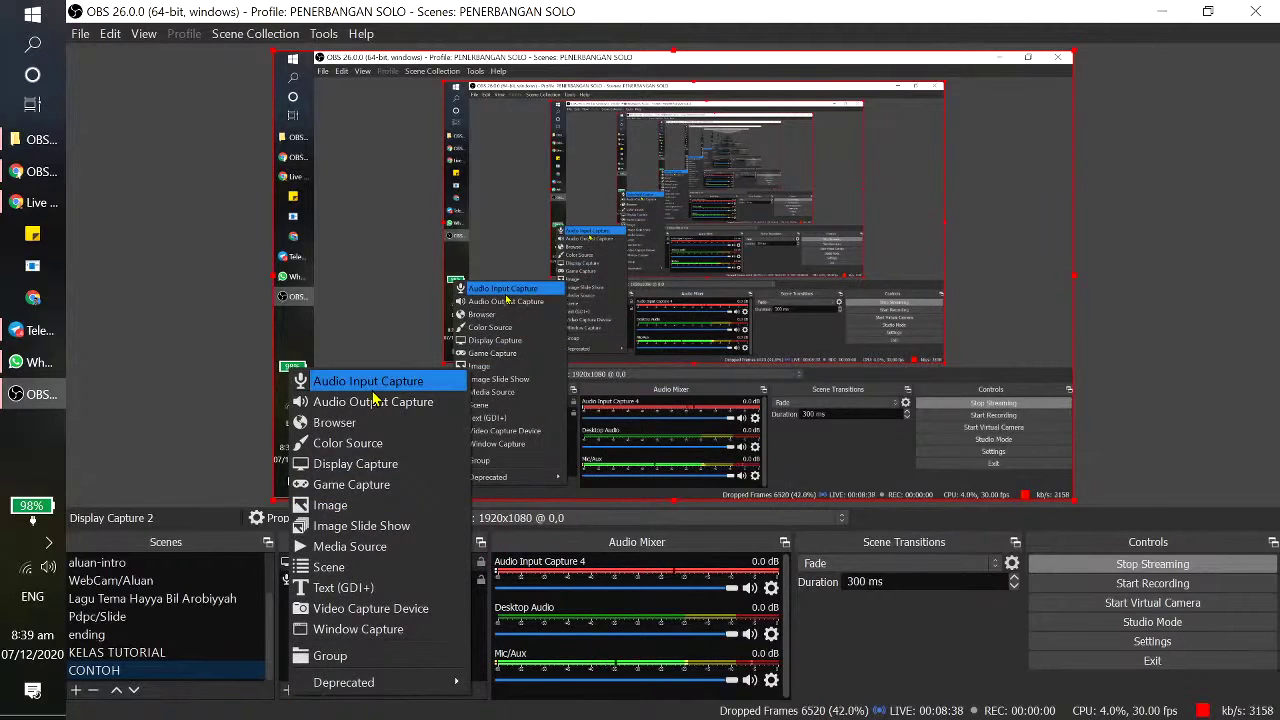
left_click(333, 505)
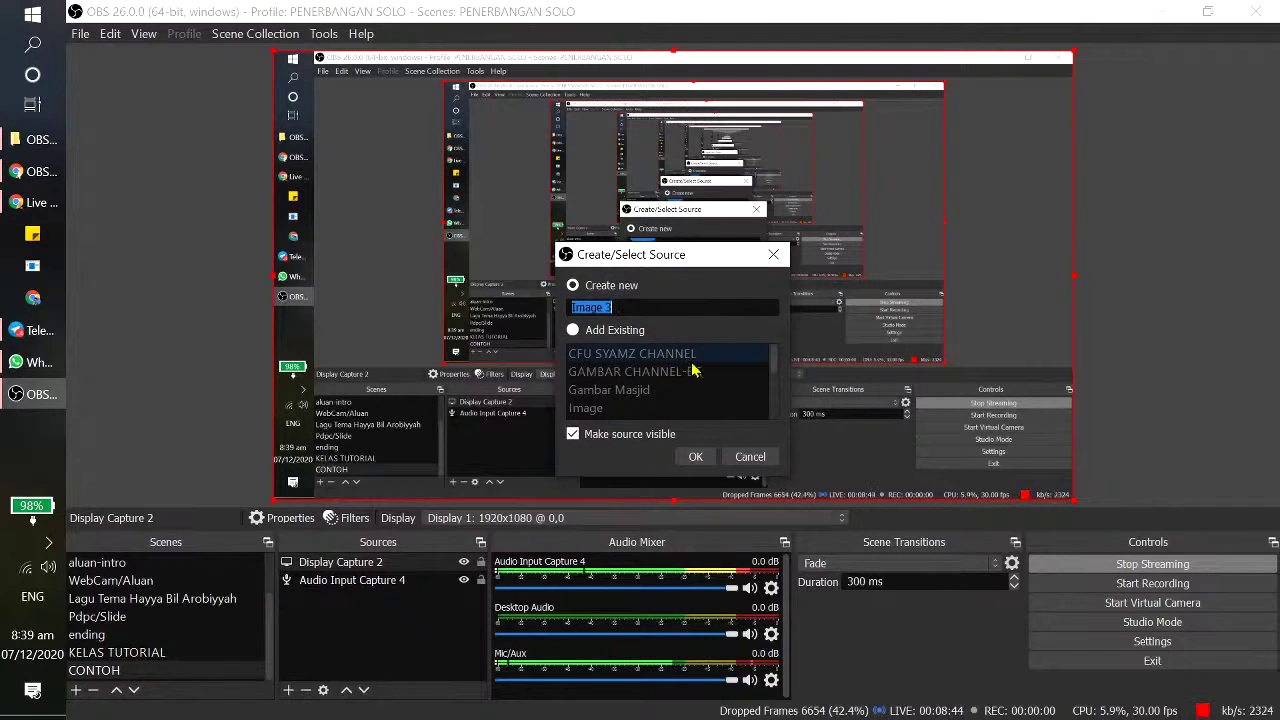
left_click(694, 455)
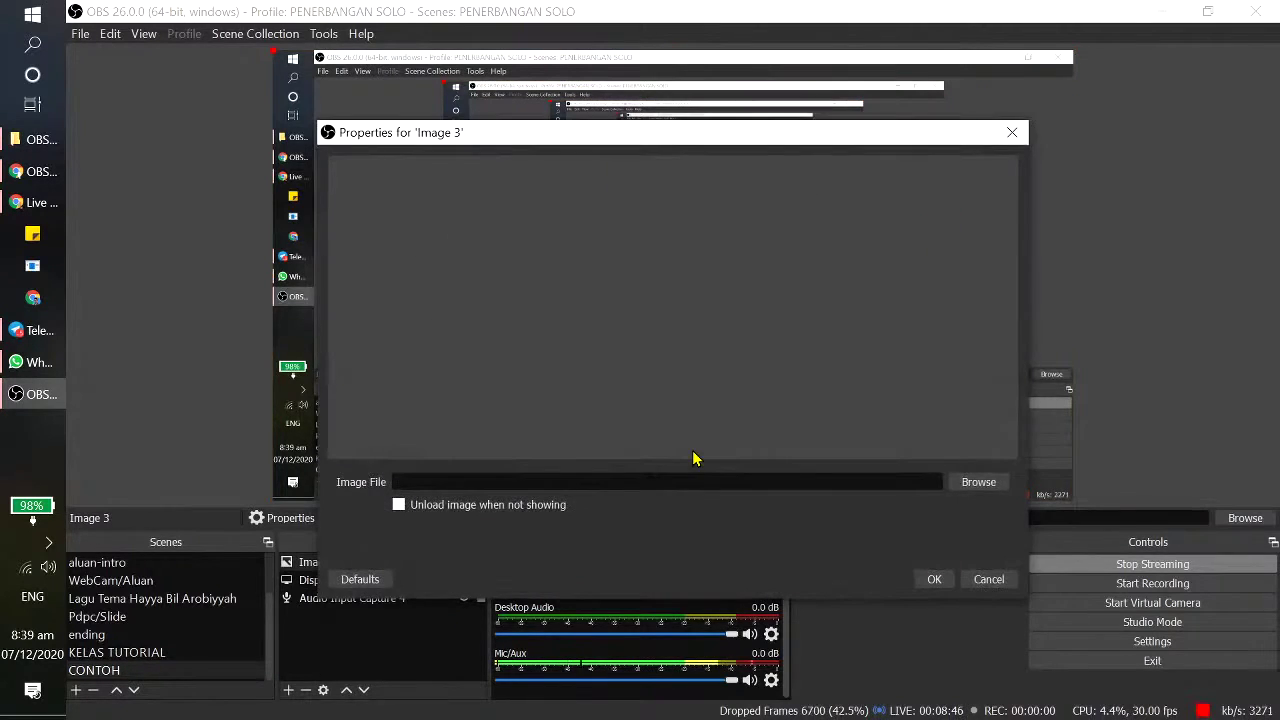
- Load the forest picture 0JMcEo.jpg from the Pictures folder as the image source's file
left_click(978, 482)
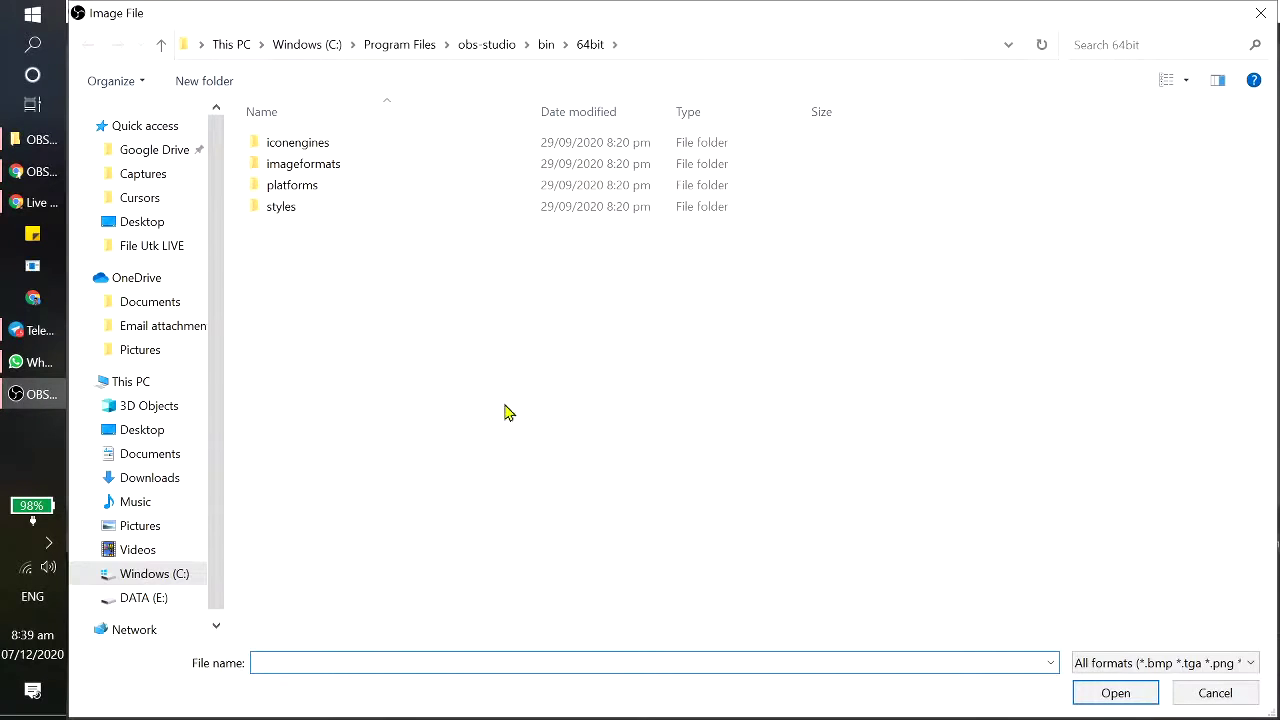
left_click(140, 526)
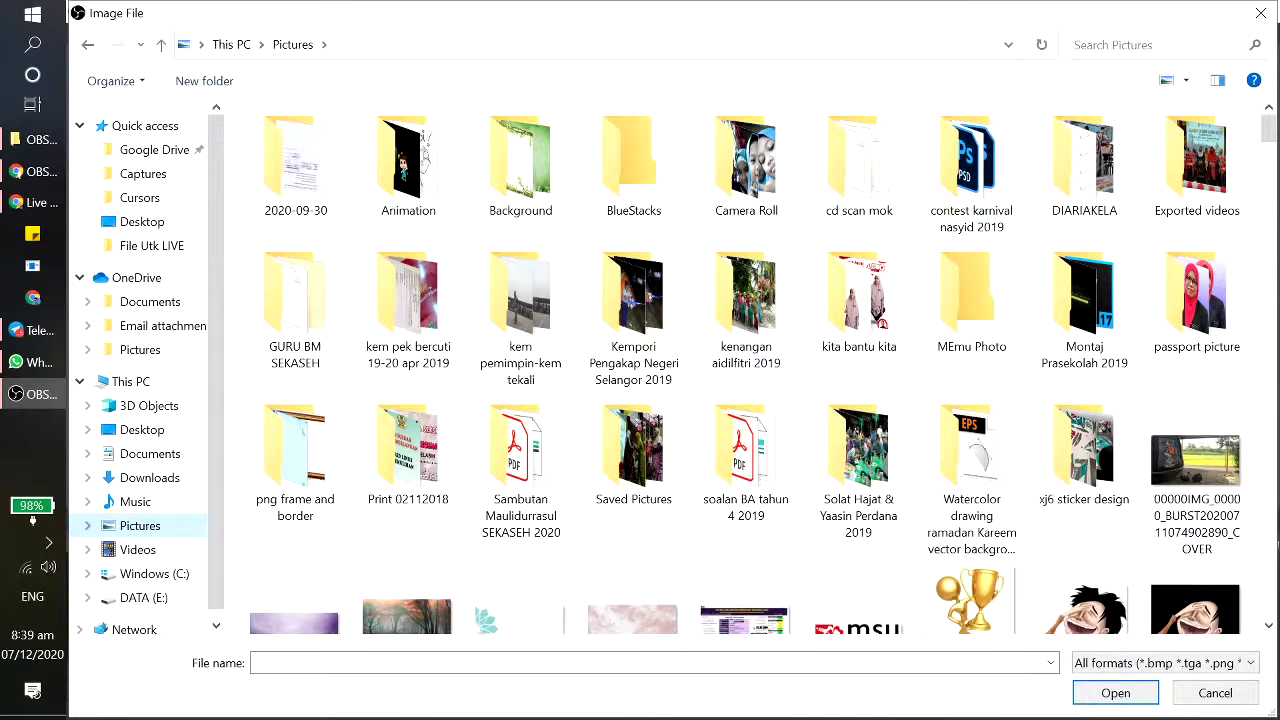
scroll(380, 430, "down", 3)
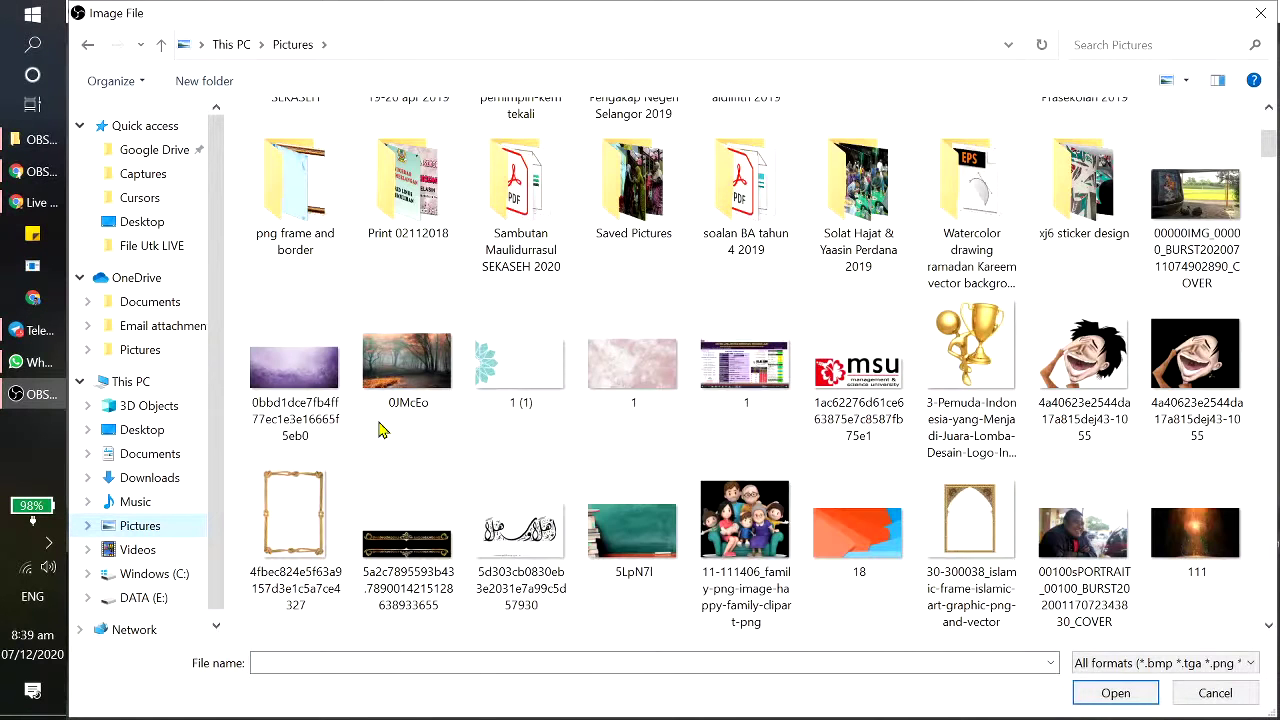
left_click(1112, 693)
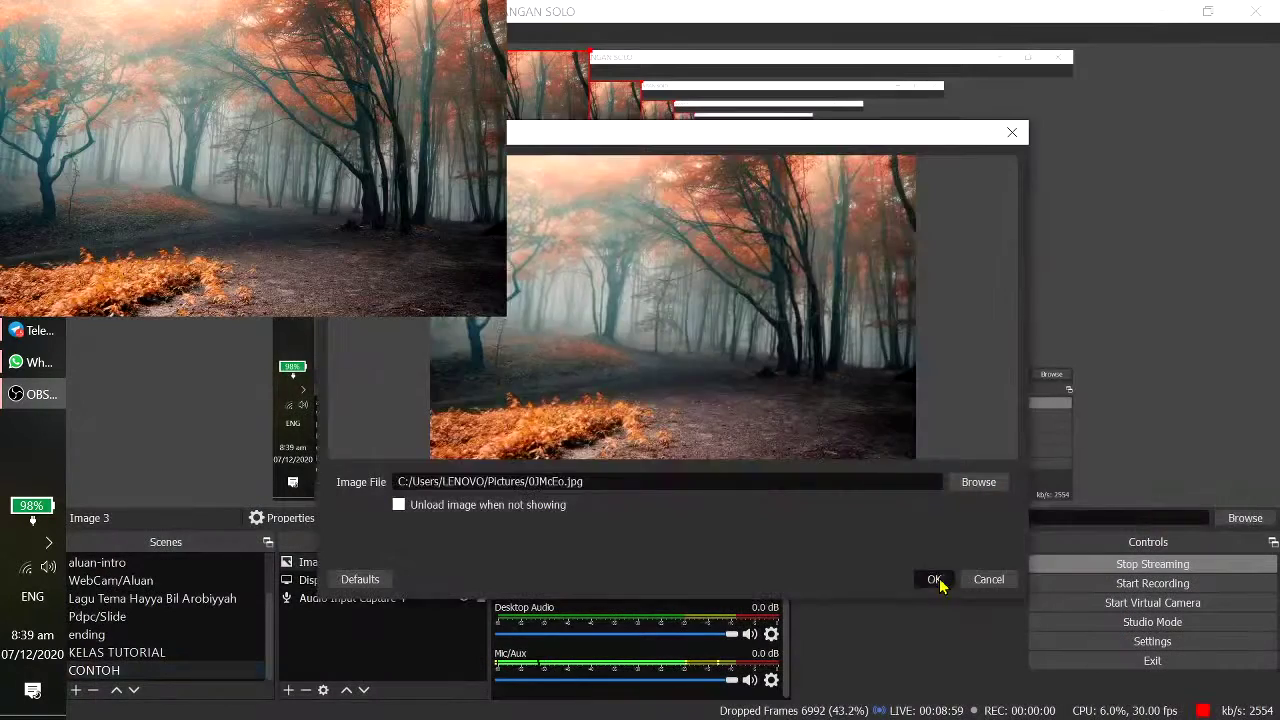
left_click(934, 579)
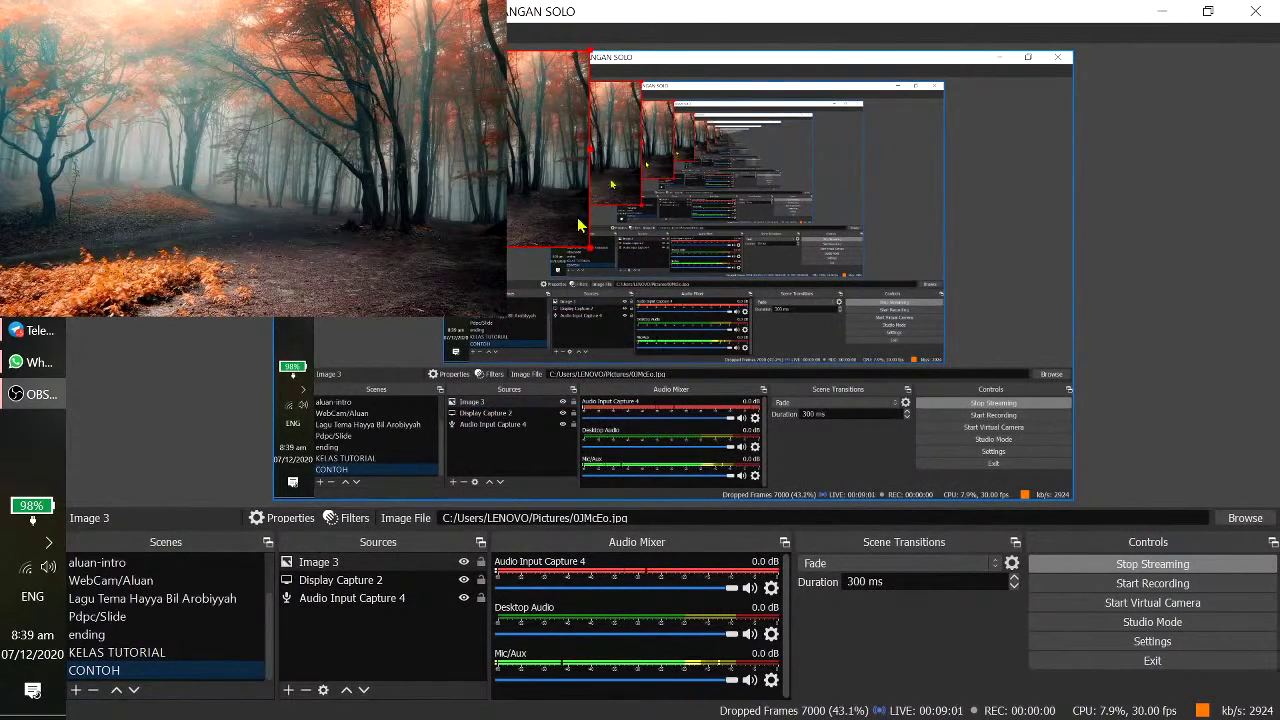
- Enlarge the forest image to the full canvas width and place it below all other sources
left_click_drag(596, 254, 1000, 500)
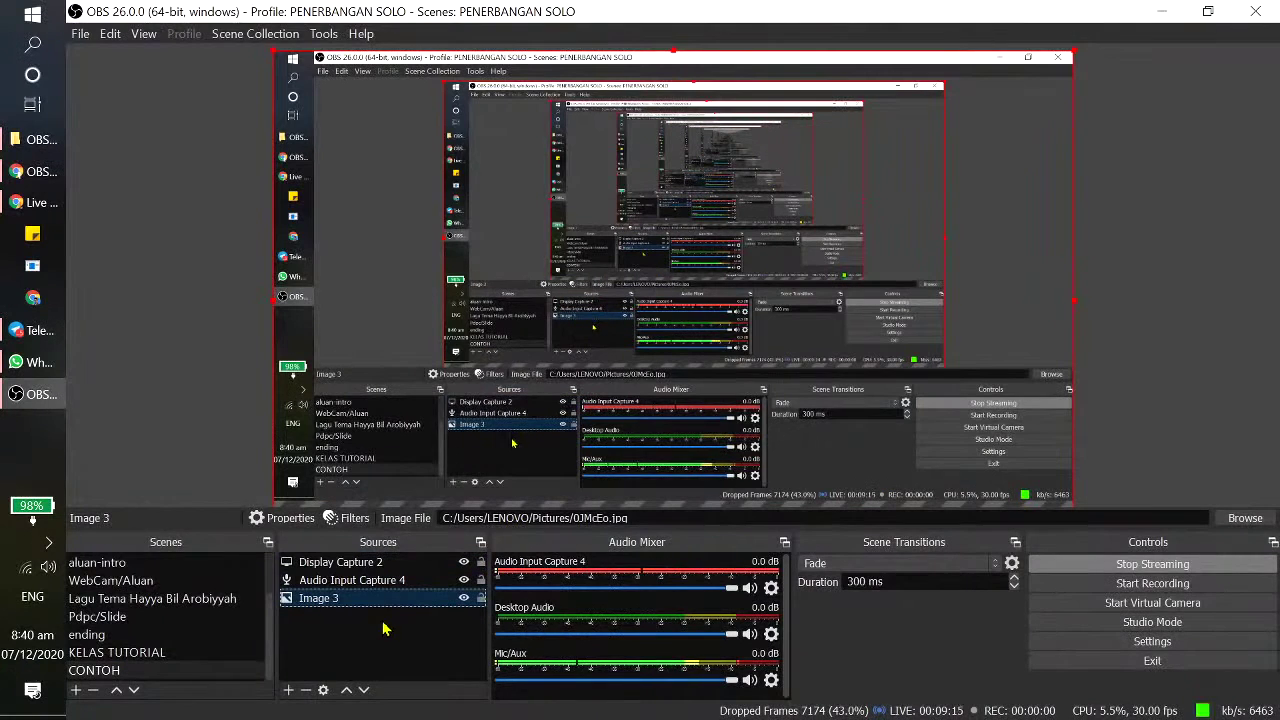
left_click(347, 690)
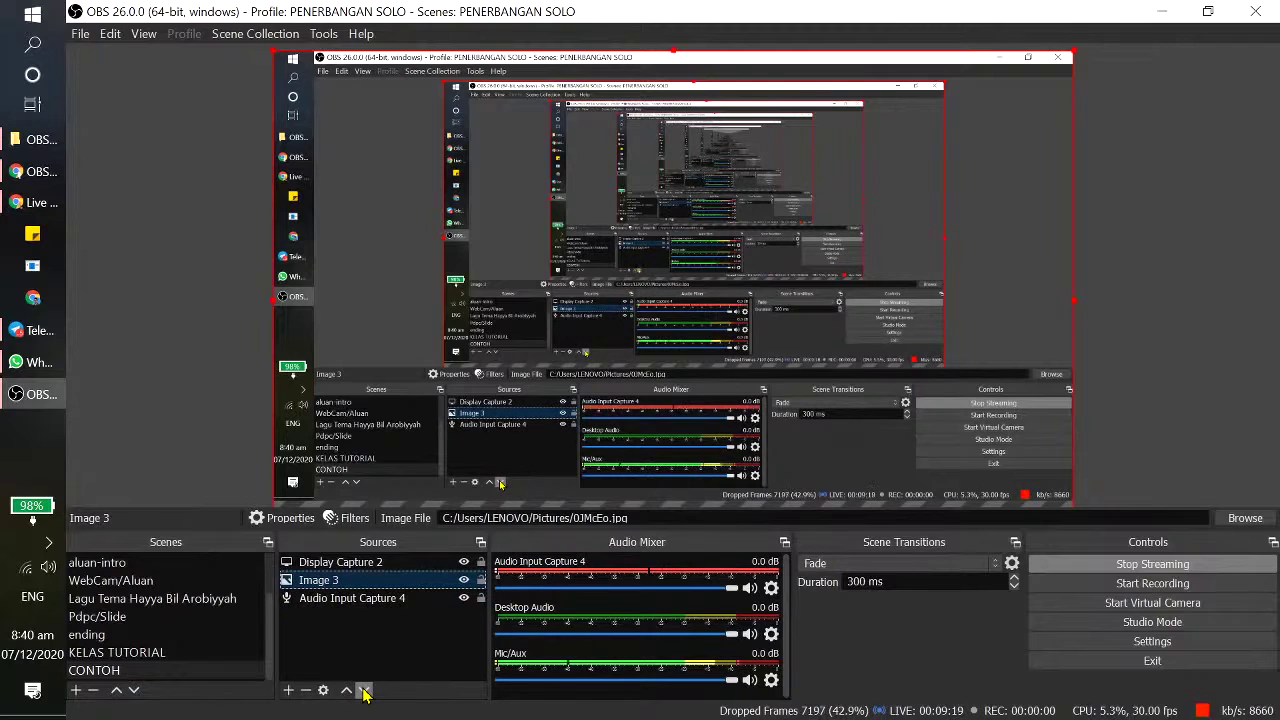
left_click(364, 690)
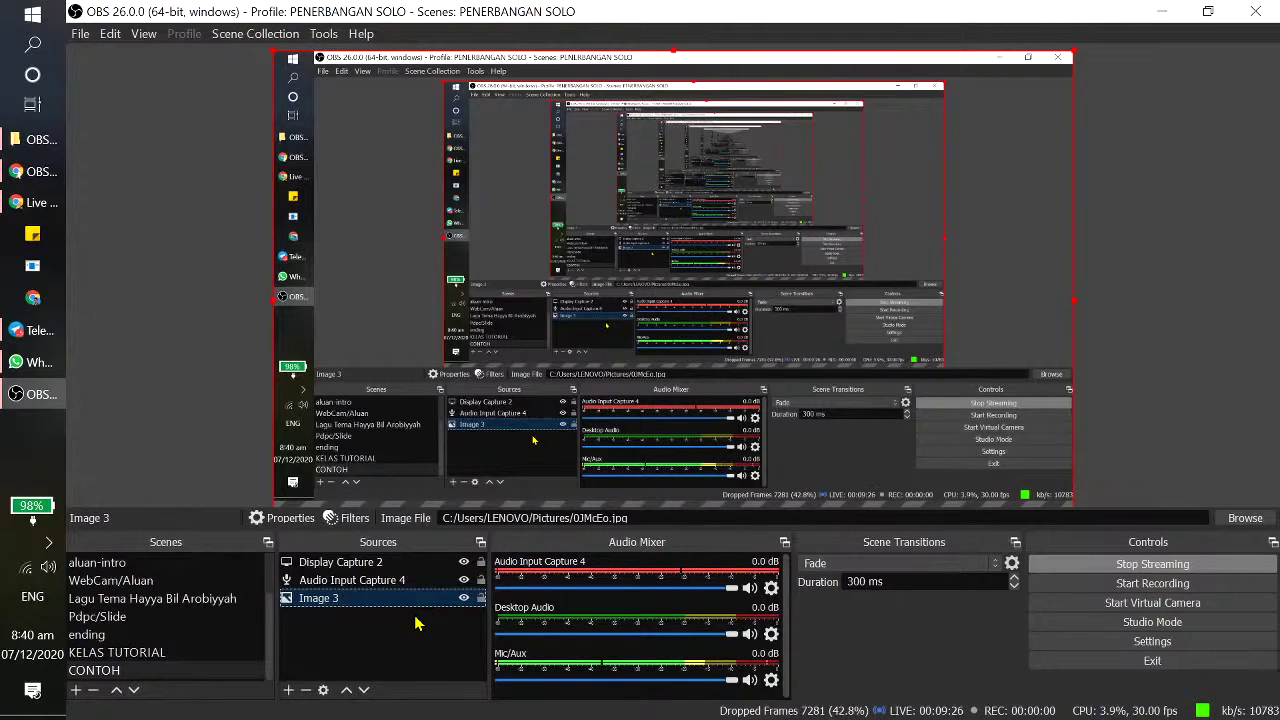
- Add a new video capture device source that uses the HD Pro Webcam C920
left_click(288, 690)
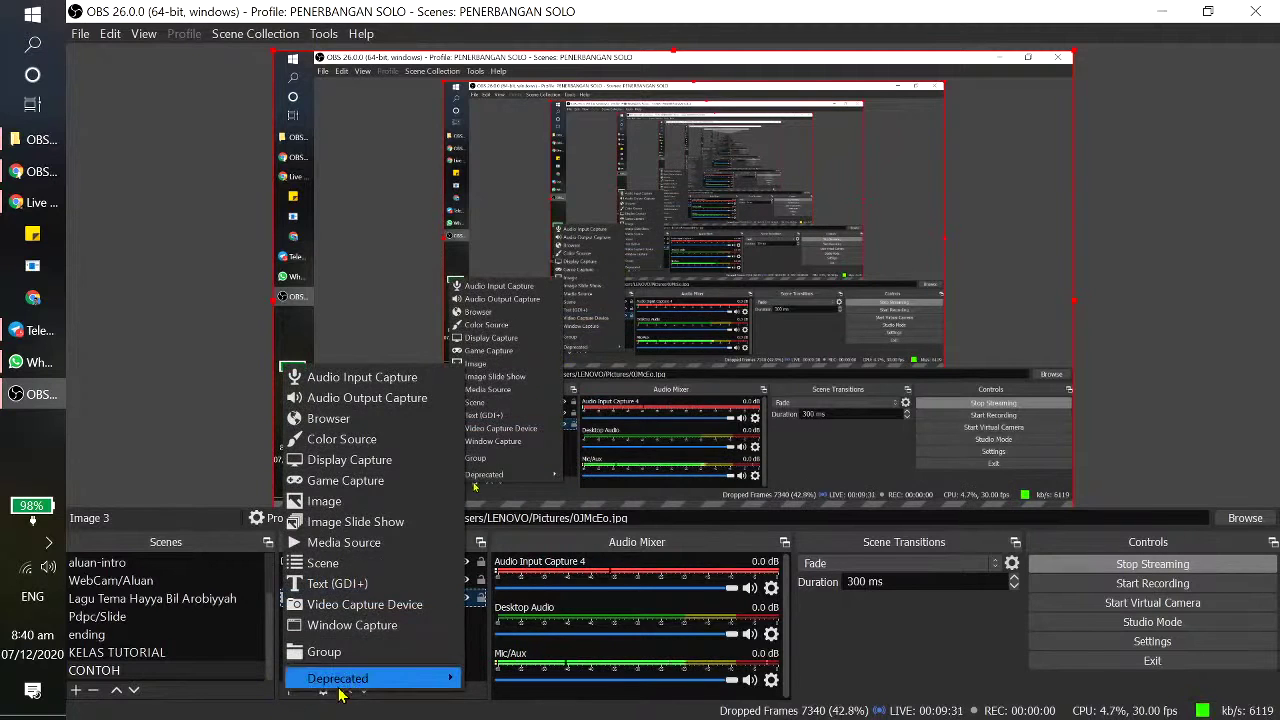
left_click(360, 605)
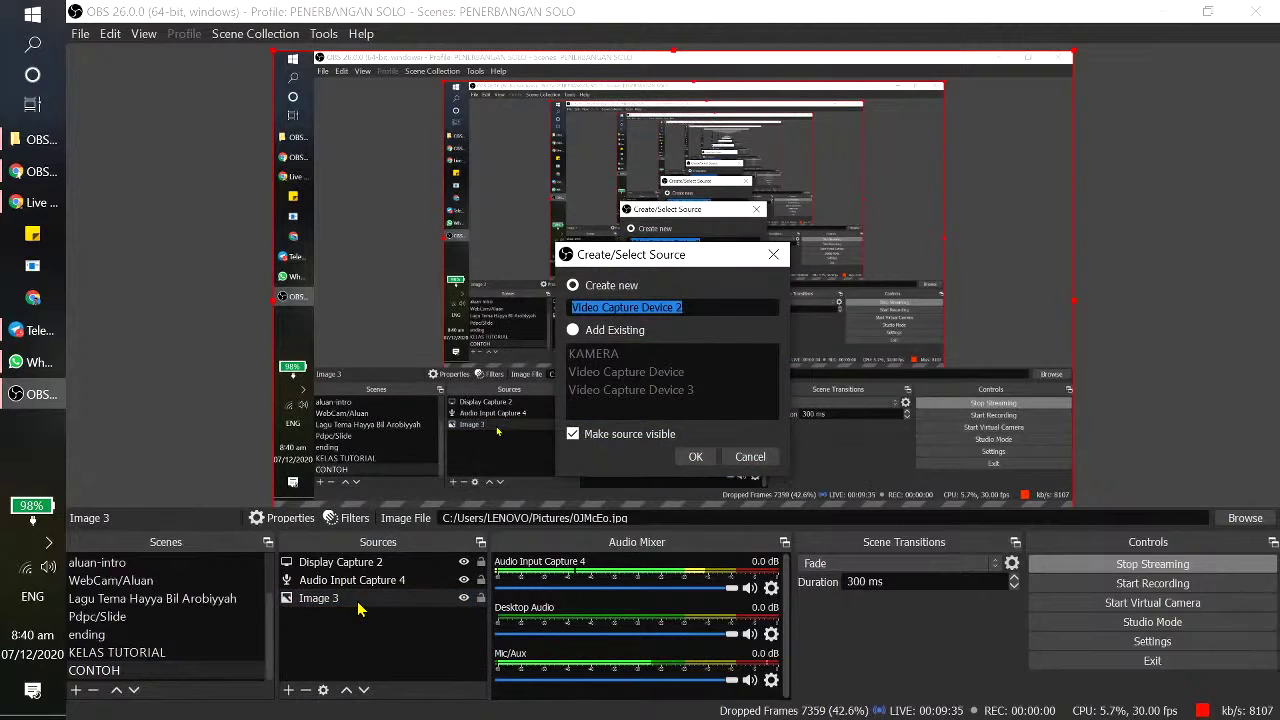
left_click(708, 456)
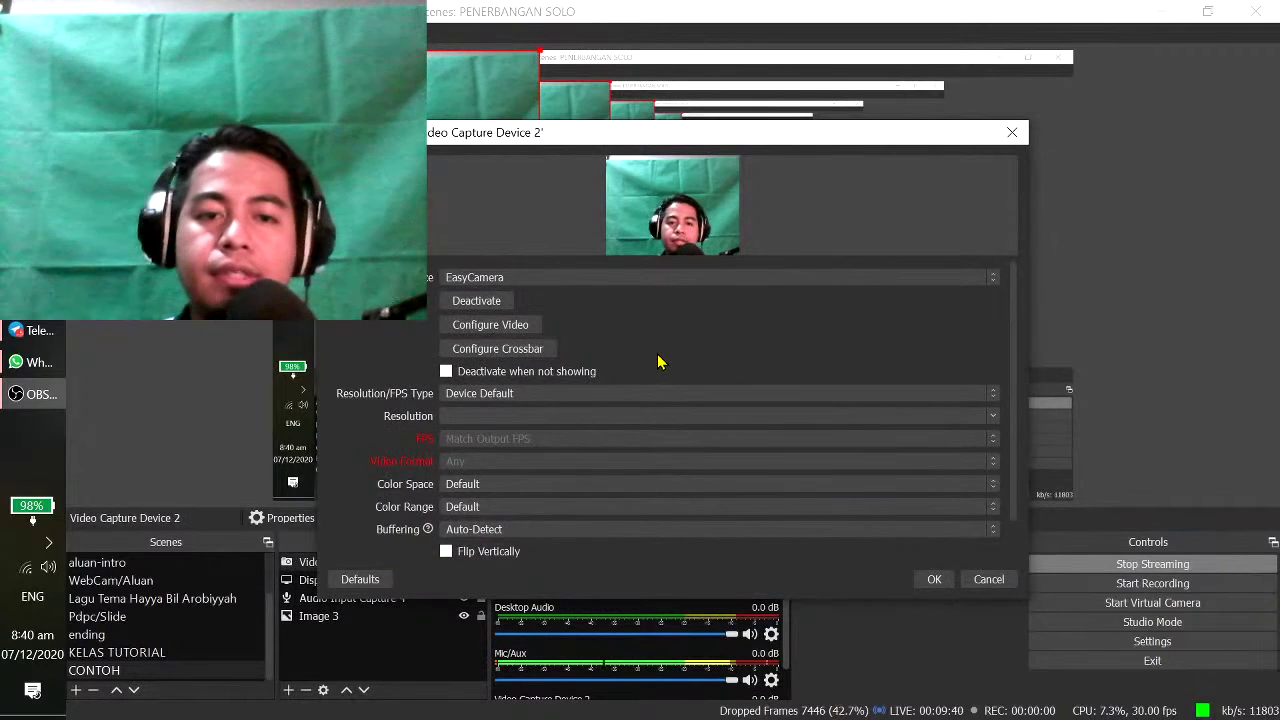
left_click(656, 282)
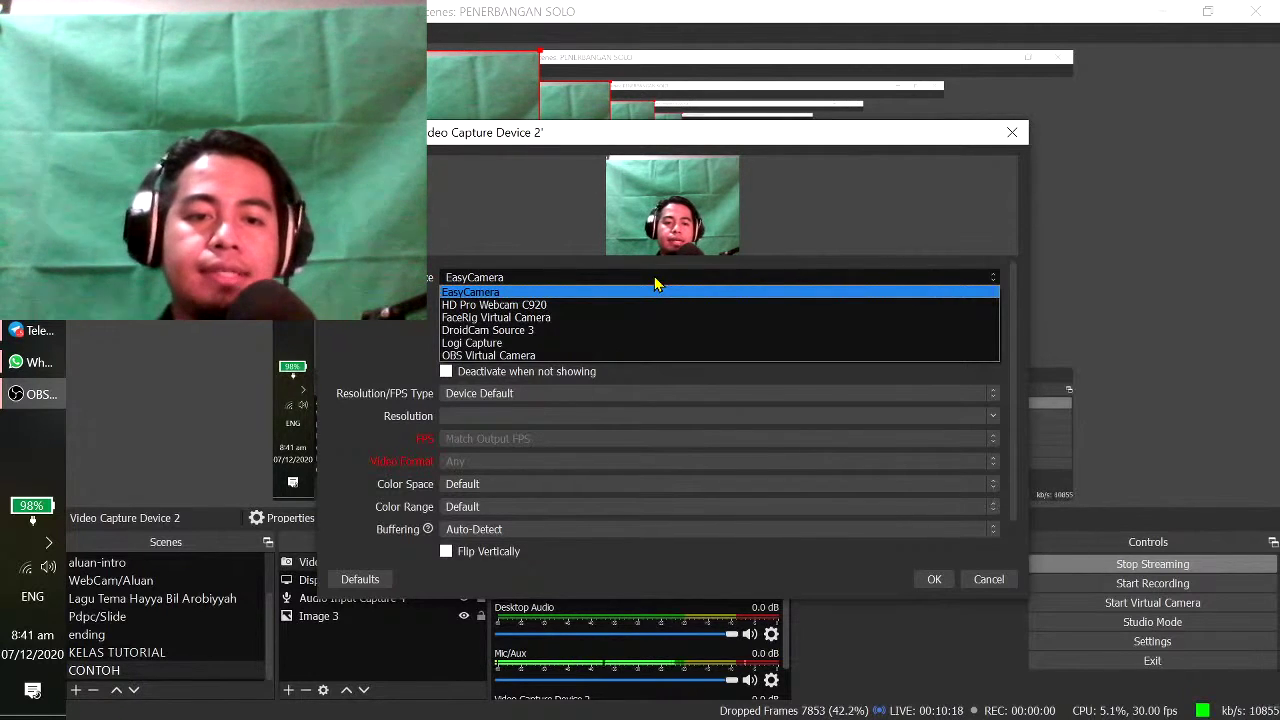
left_click(571, 305)
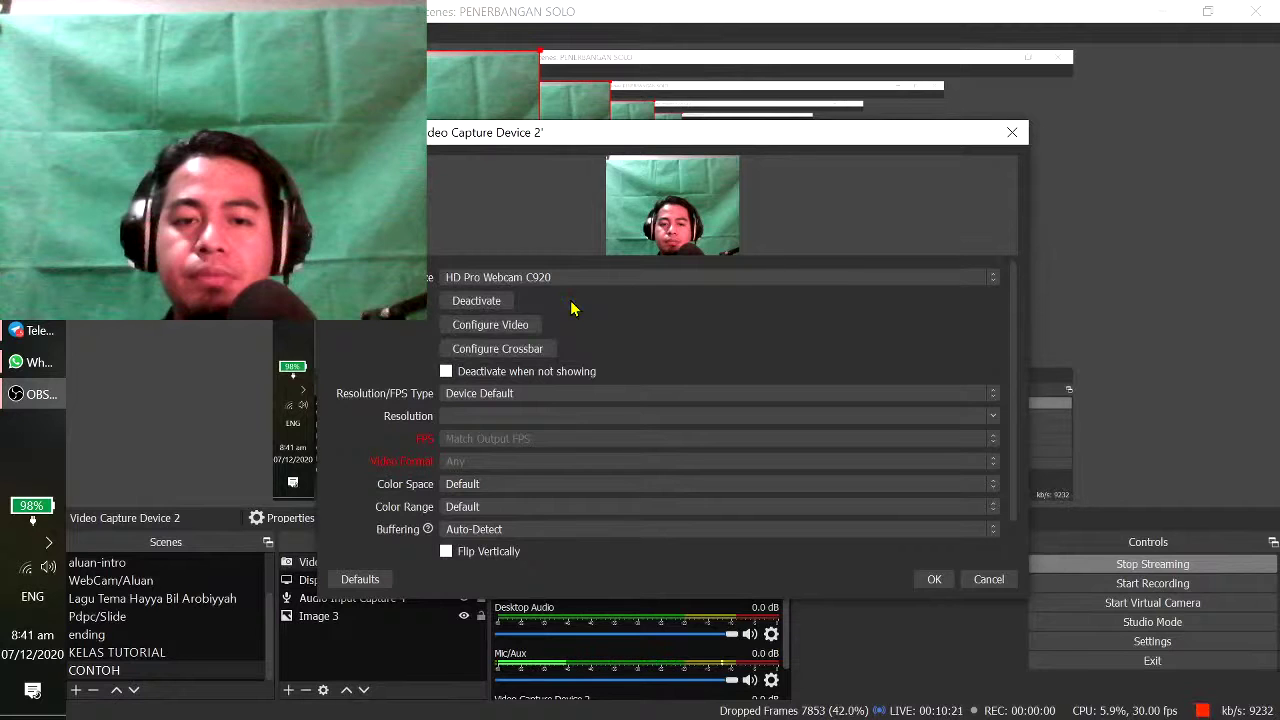
key("Return")
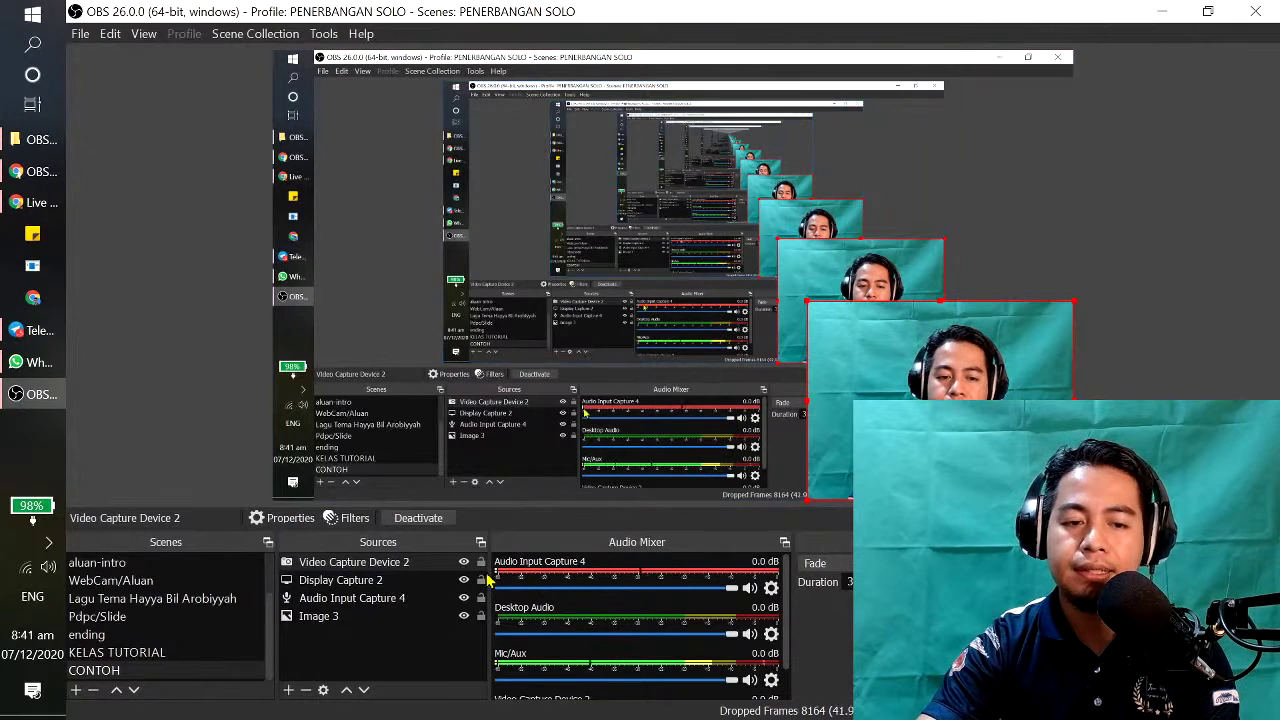
- Add a Chroma Key effect filter with its default name to the webcam source
left_click(330, 565)
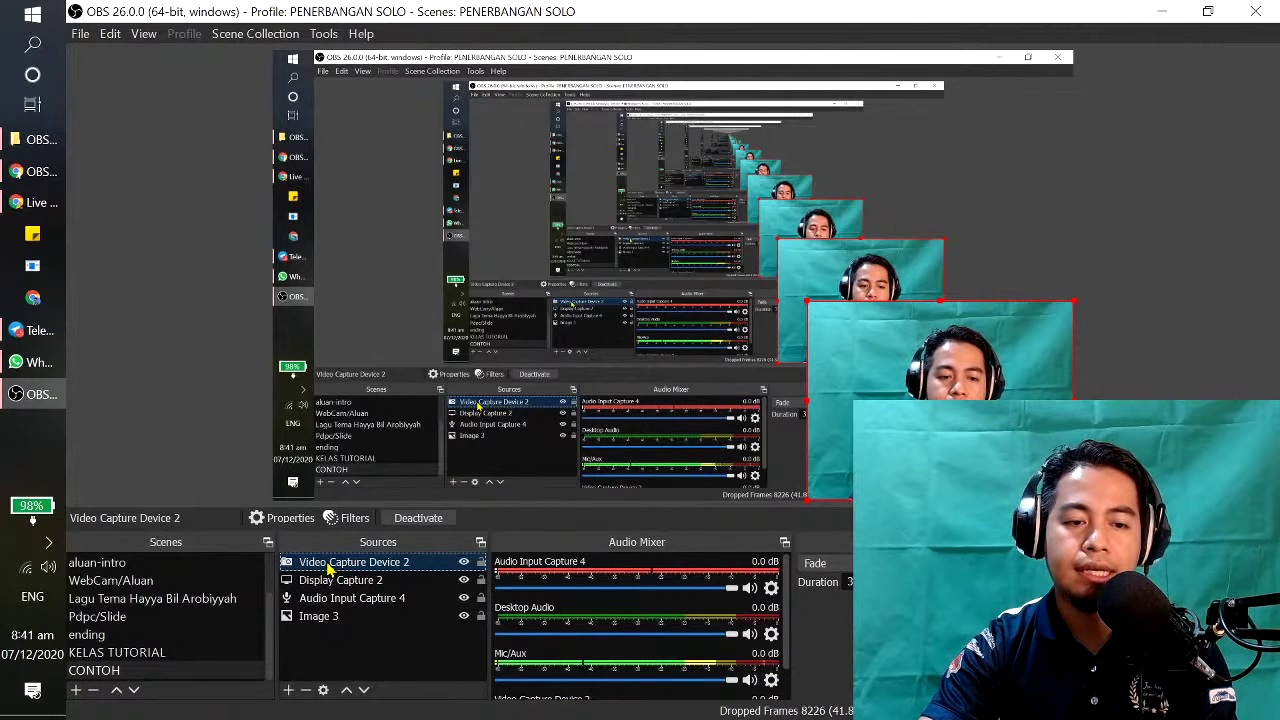
right_click(330, 564)
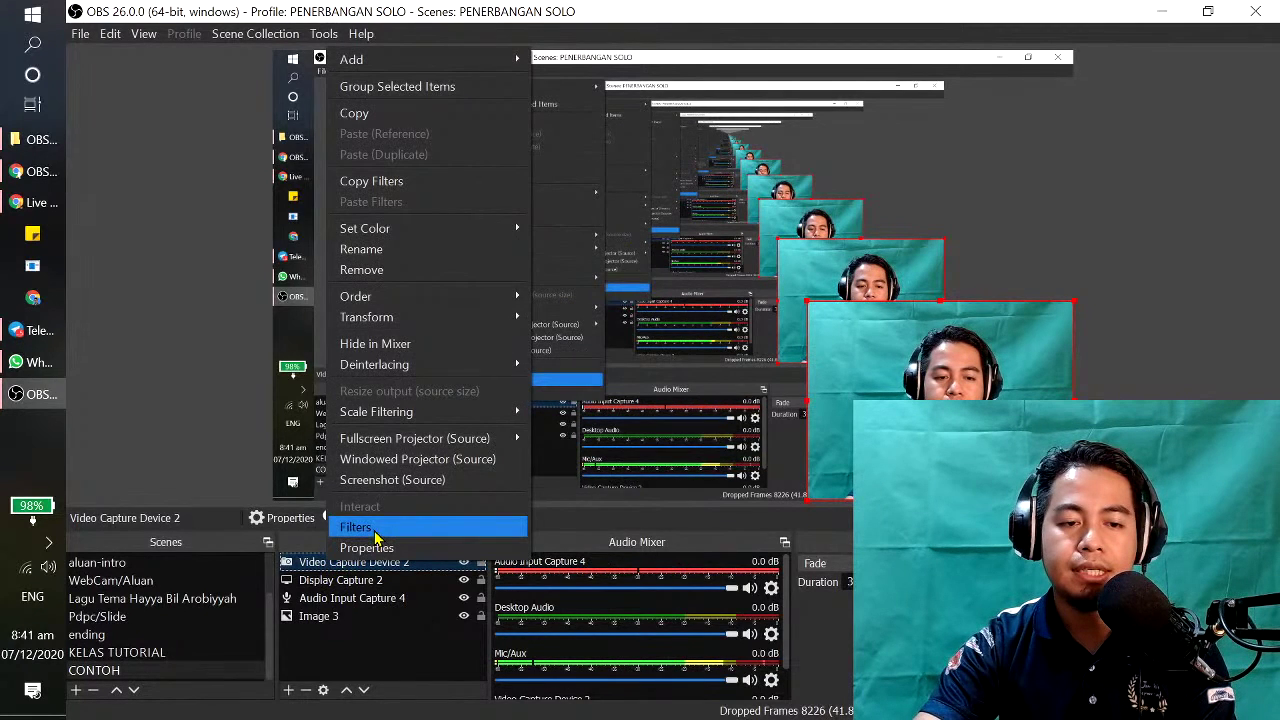
left_click(356, 527)
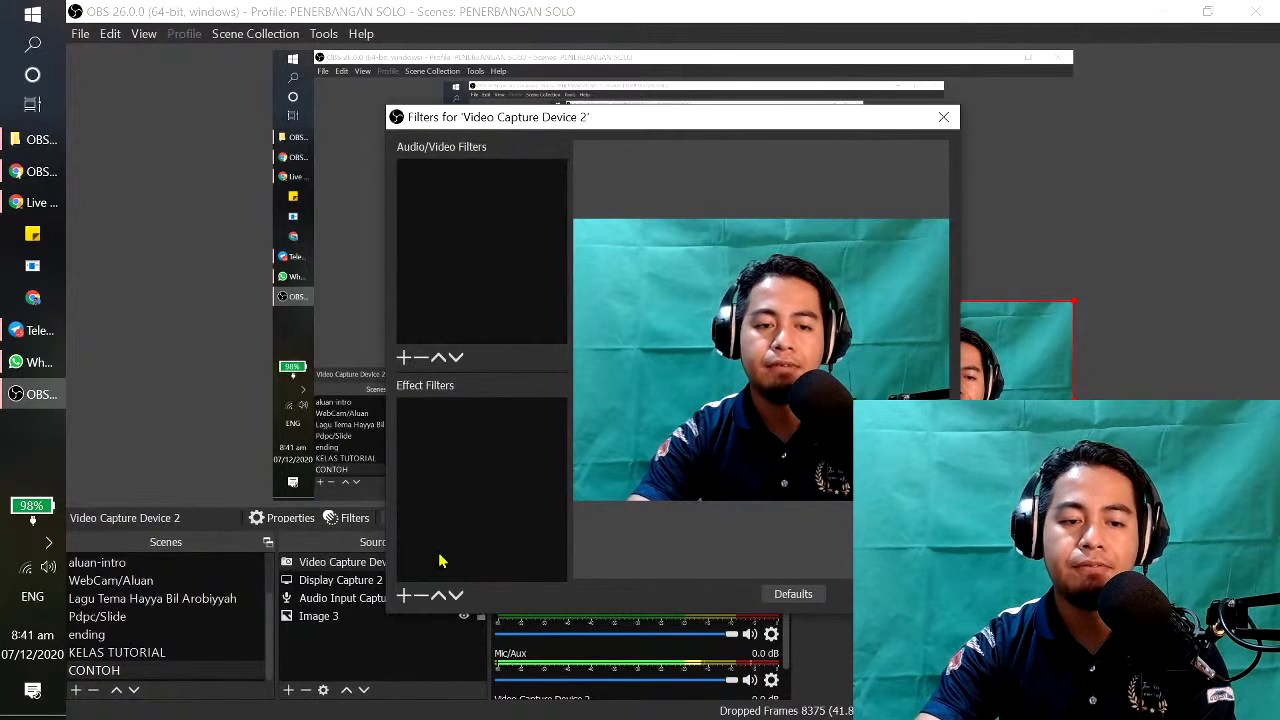
left_click(405, 595)
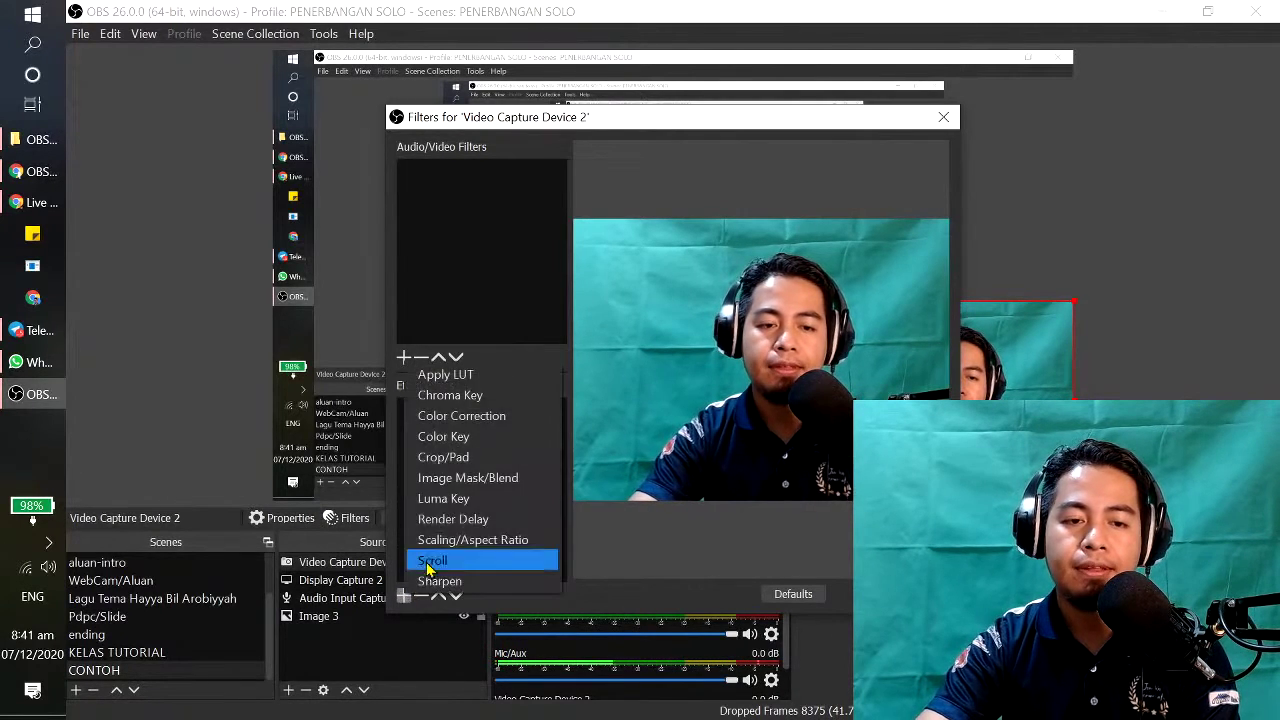
left_click(450, 396)
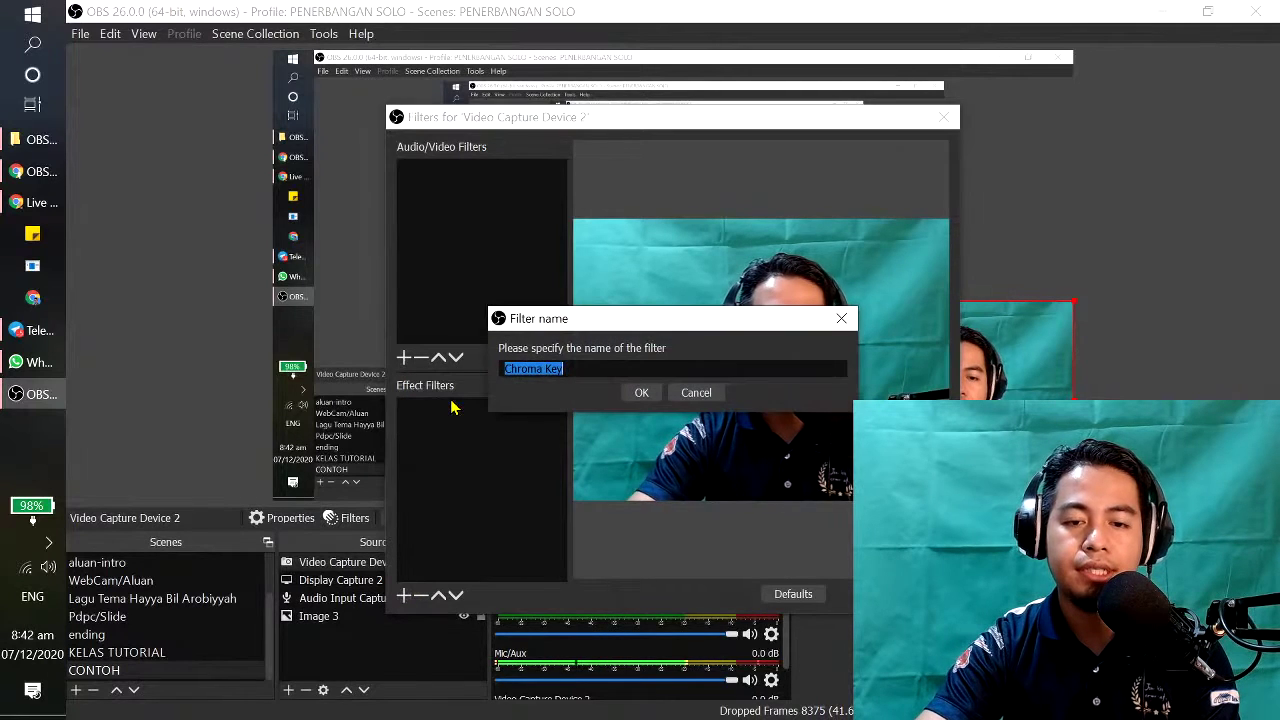
left_click(642, 392)
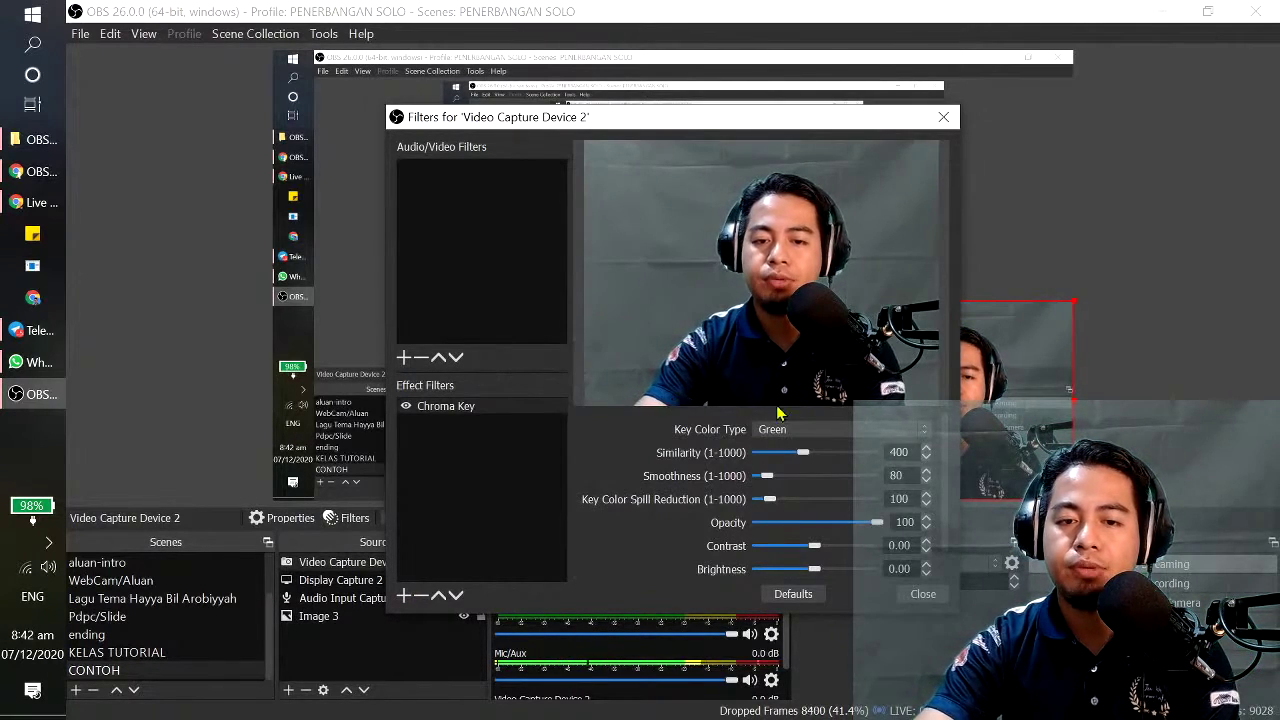
- Key out green in the Chroma Key filter with a similarity of 433, and close the filter settings
left_click(906, 432)
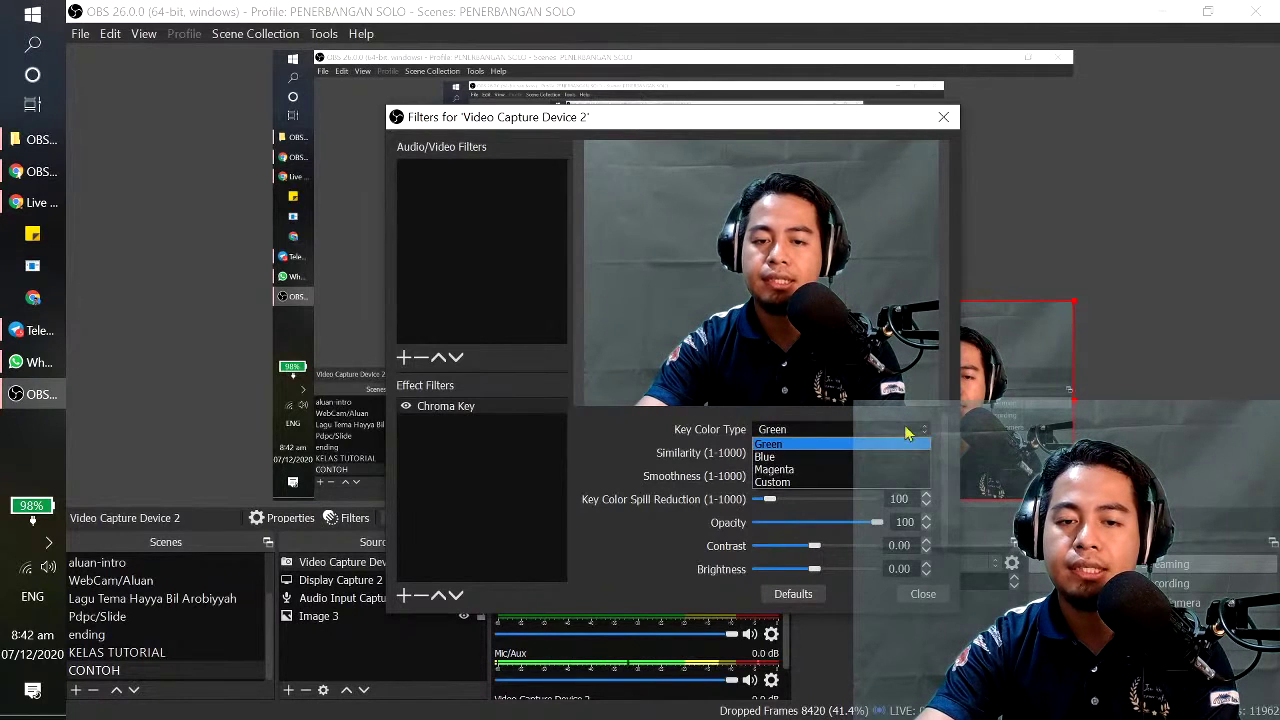
left_click(830, 444)
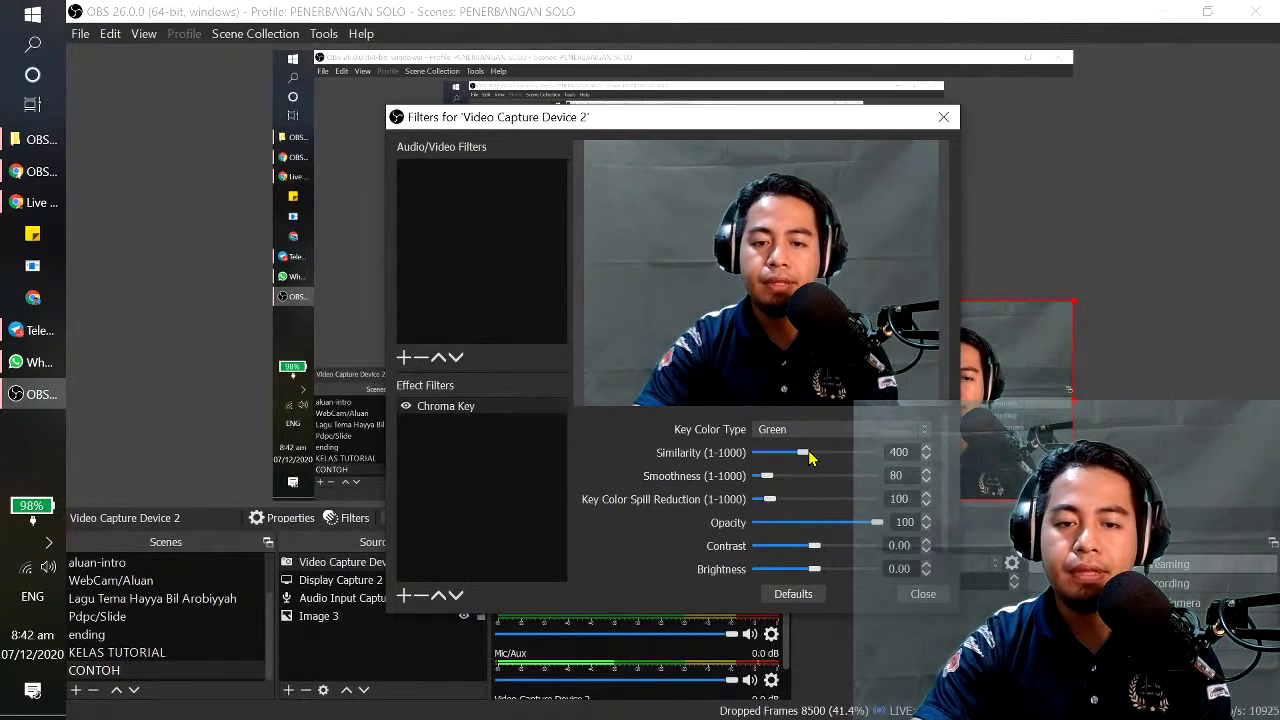
left_click_drag(806, 452, 813, 456)
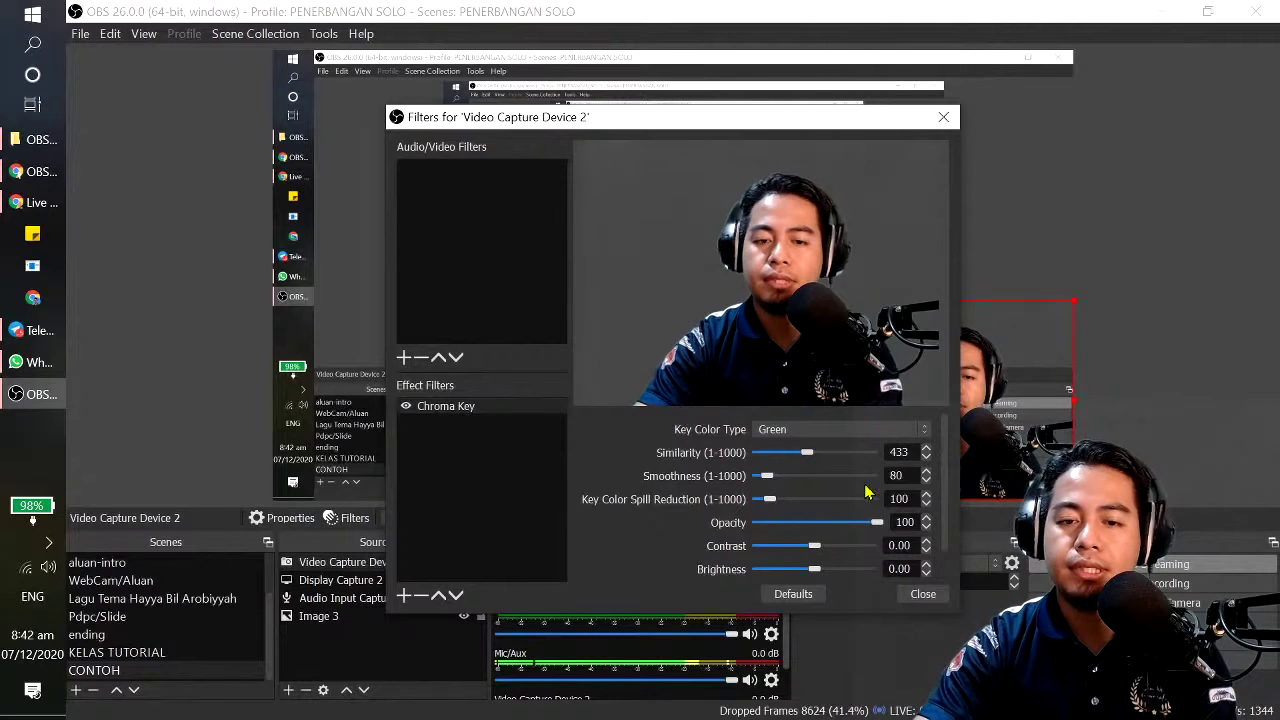
key("Escape")
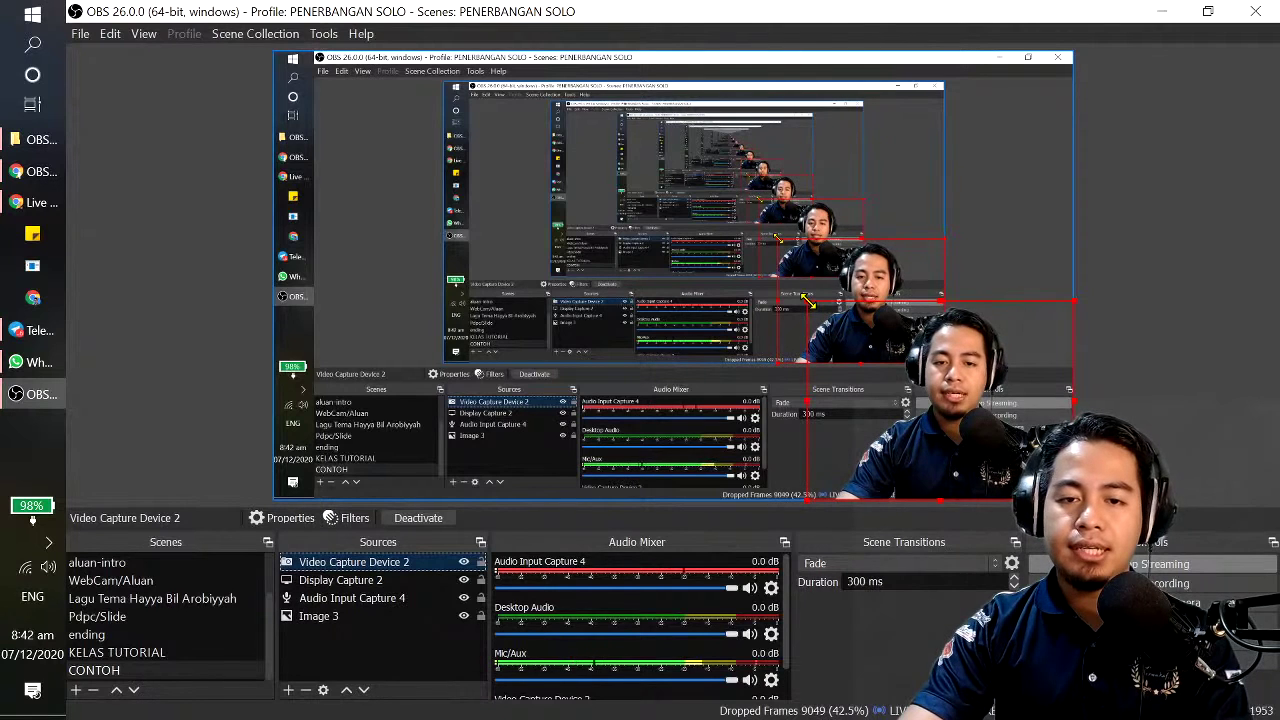
- Enlarge the keyed webcam picture to about the full canvas height and shift it slightly toward the canvas centre
left_click_drag(806, 301, 425, 236)
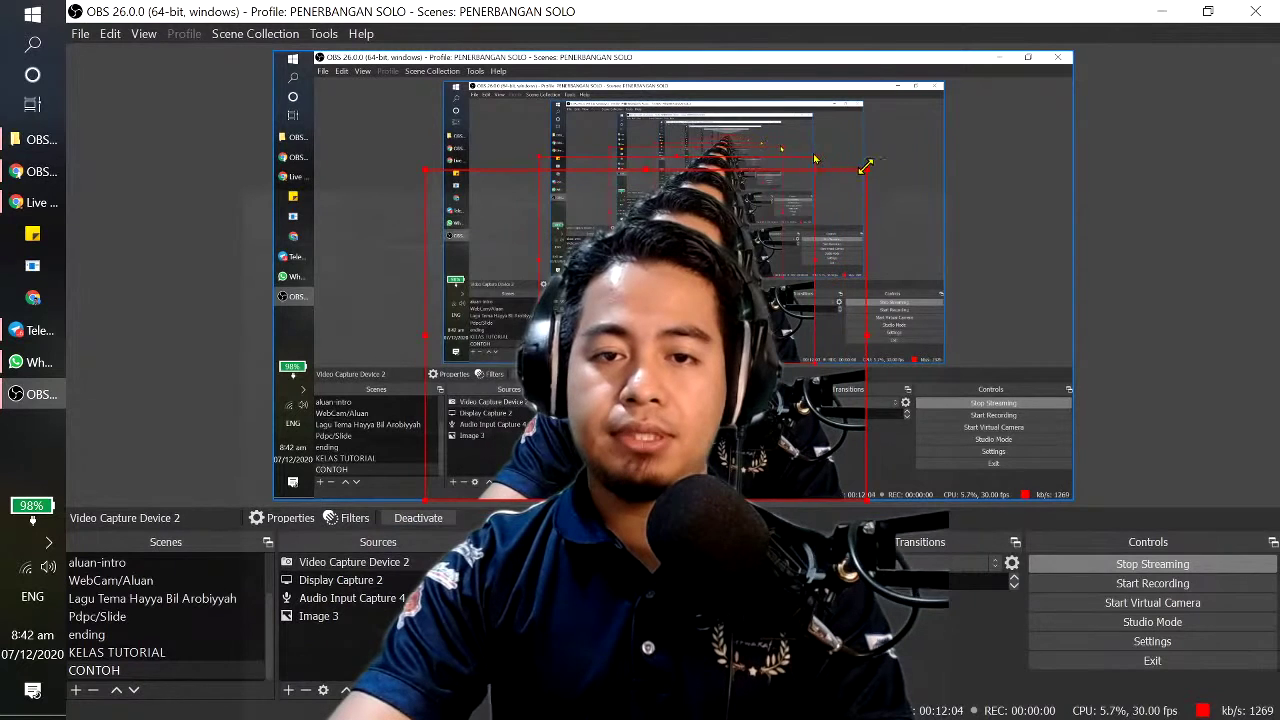
left_click_drag(865, 168, 920, 60)
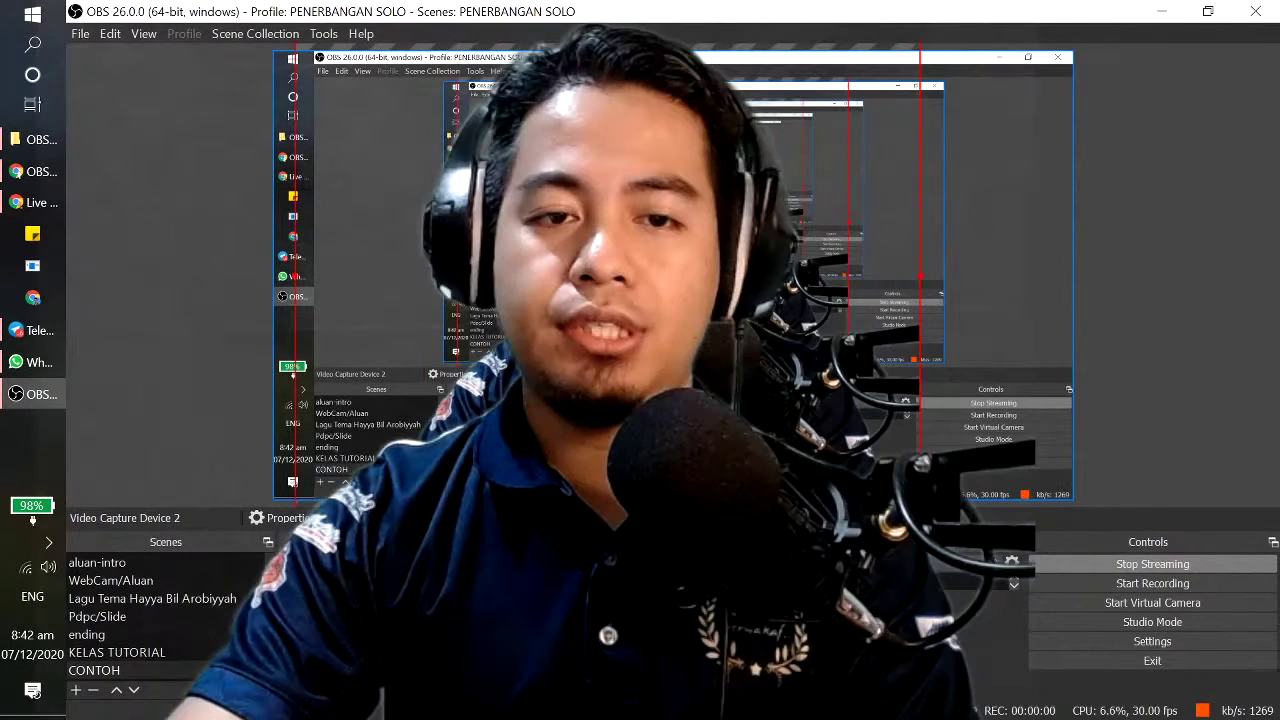
left_click_drag(680, 330, 700, 320)
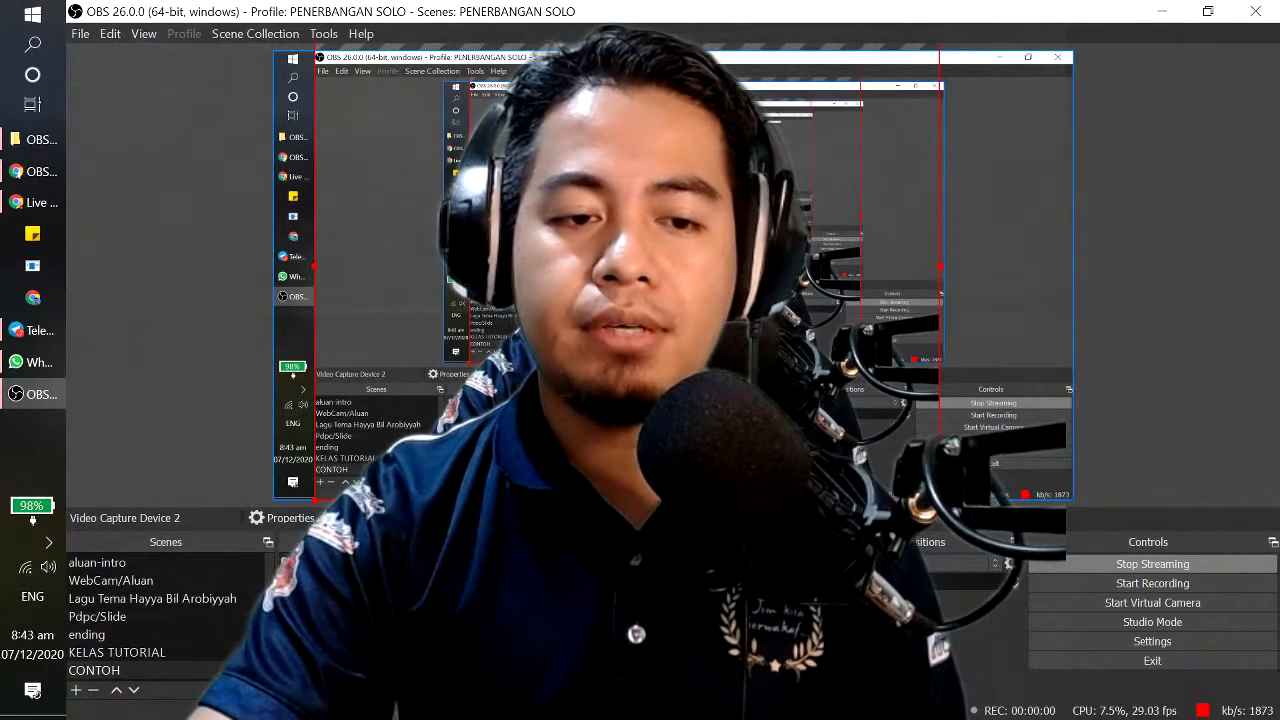
- Add a media source that plays the video 3d logo sifu syamz-black from the CFU SYAMZ CHANNEL folder
left_click(370, 582)
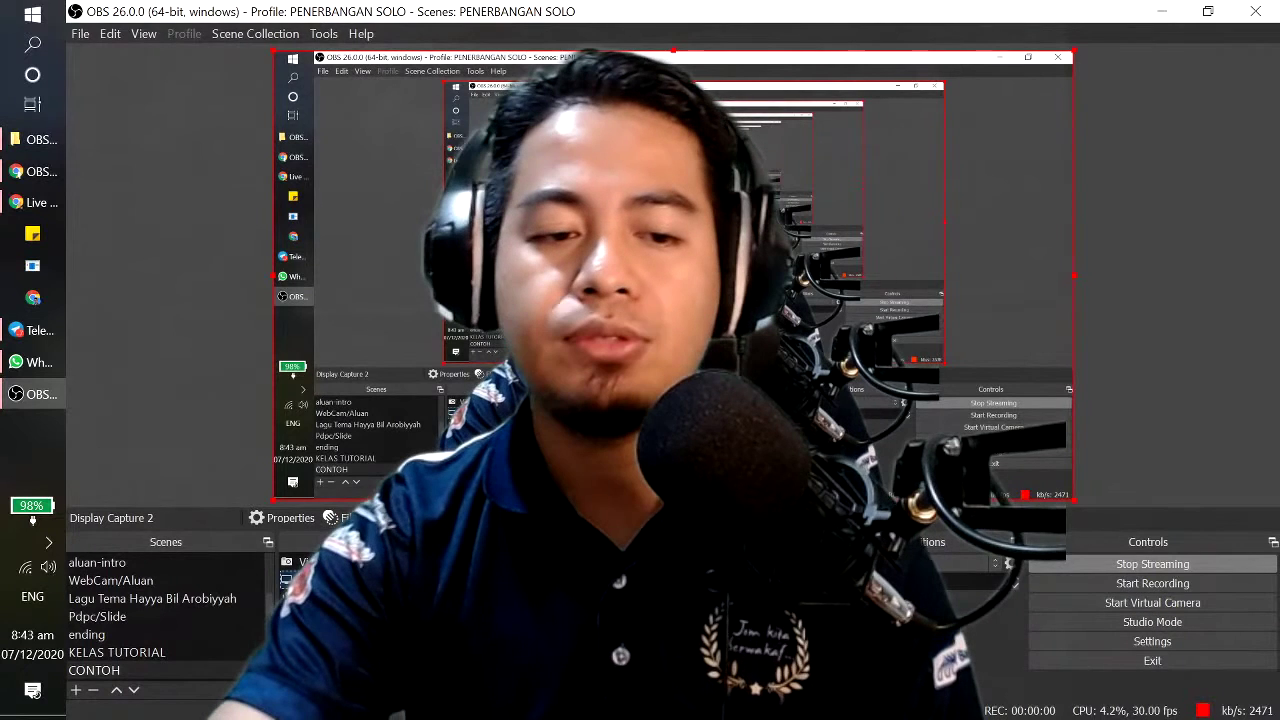
left_click(285, 690)
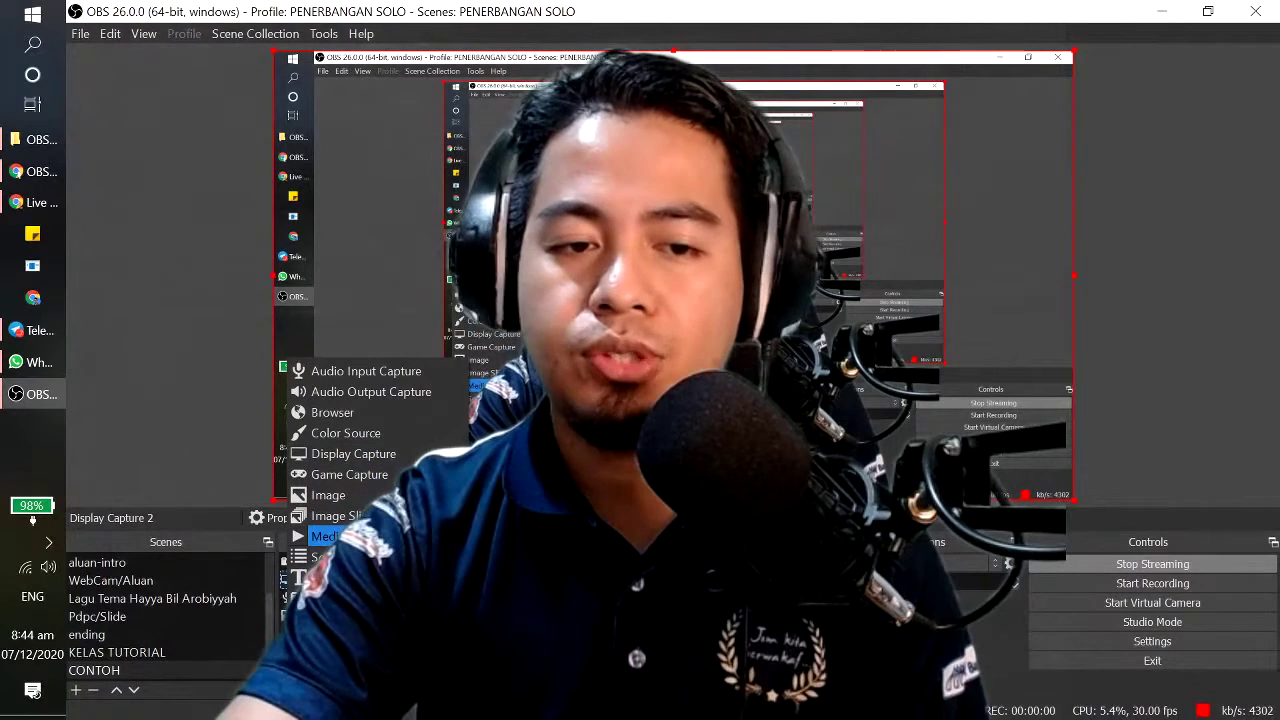
left_click(325, 536)
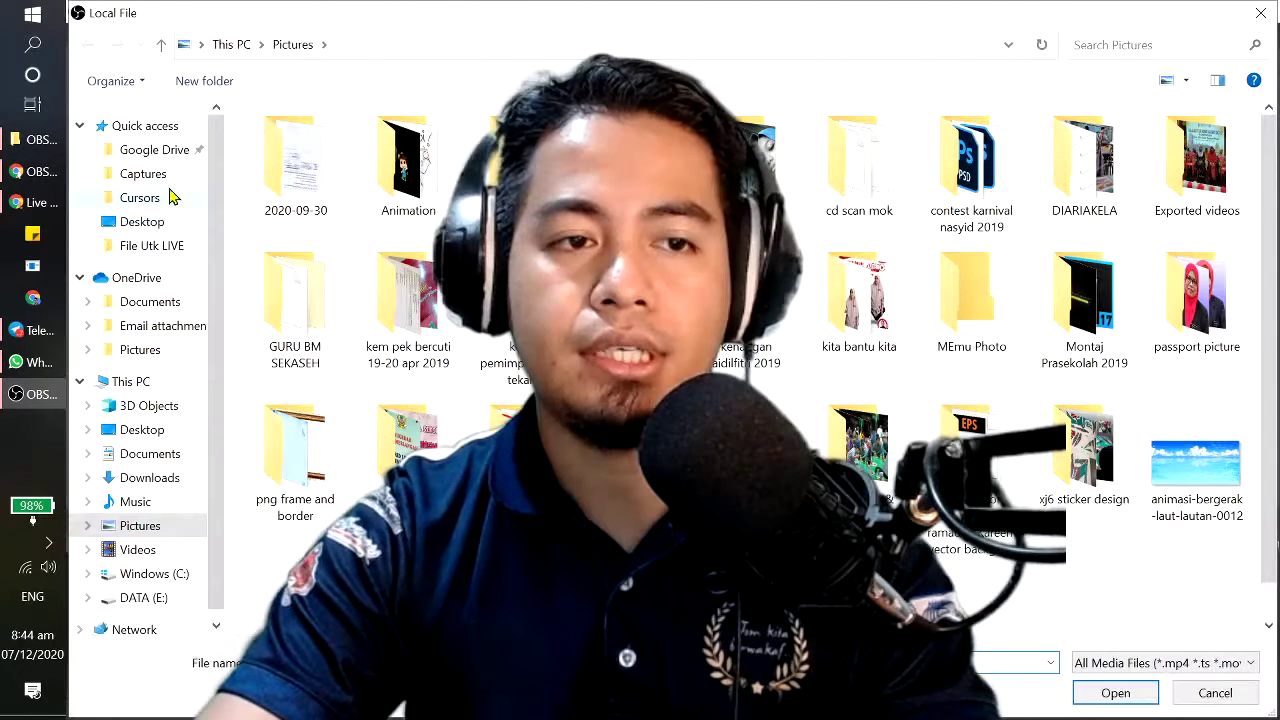
left_click(151, 245)
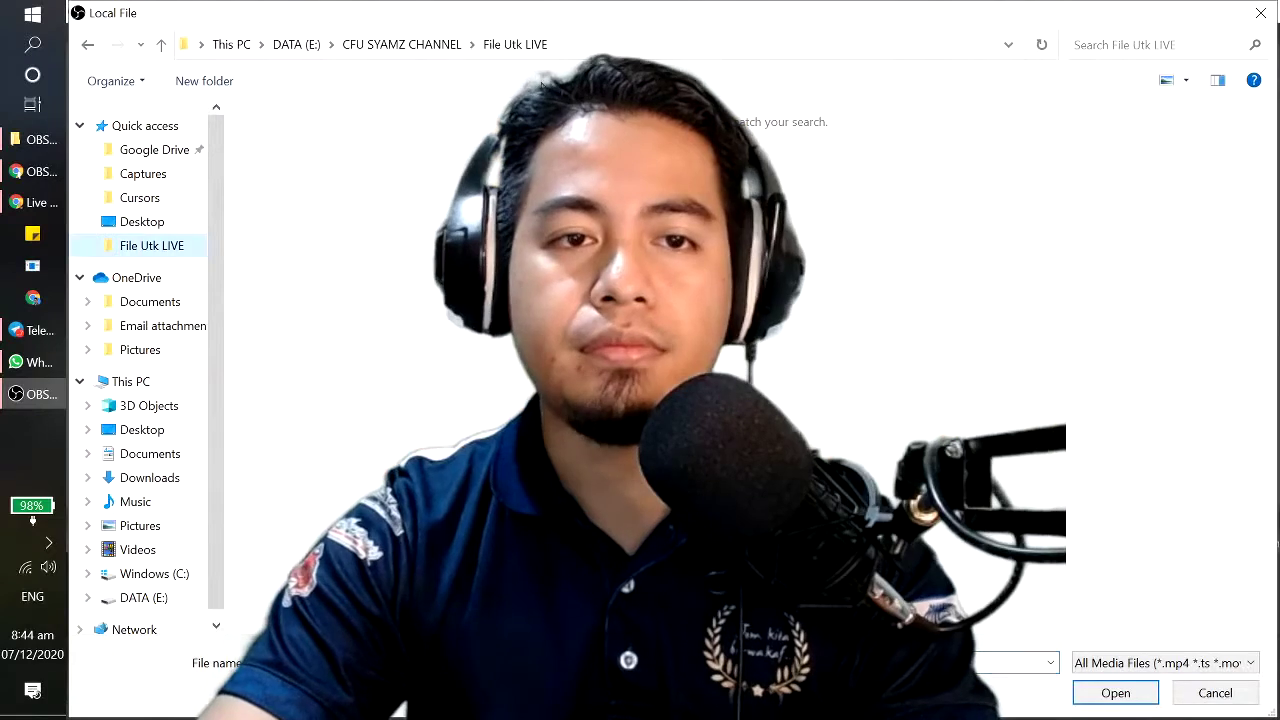
left_click(401, 44)
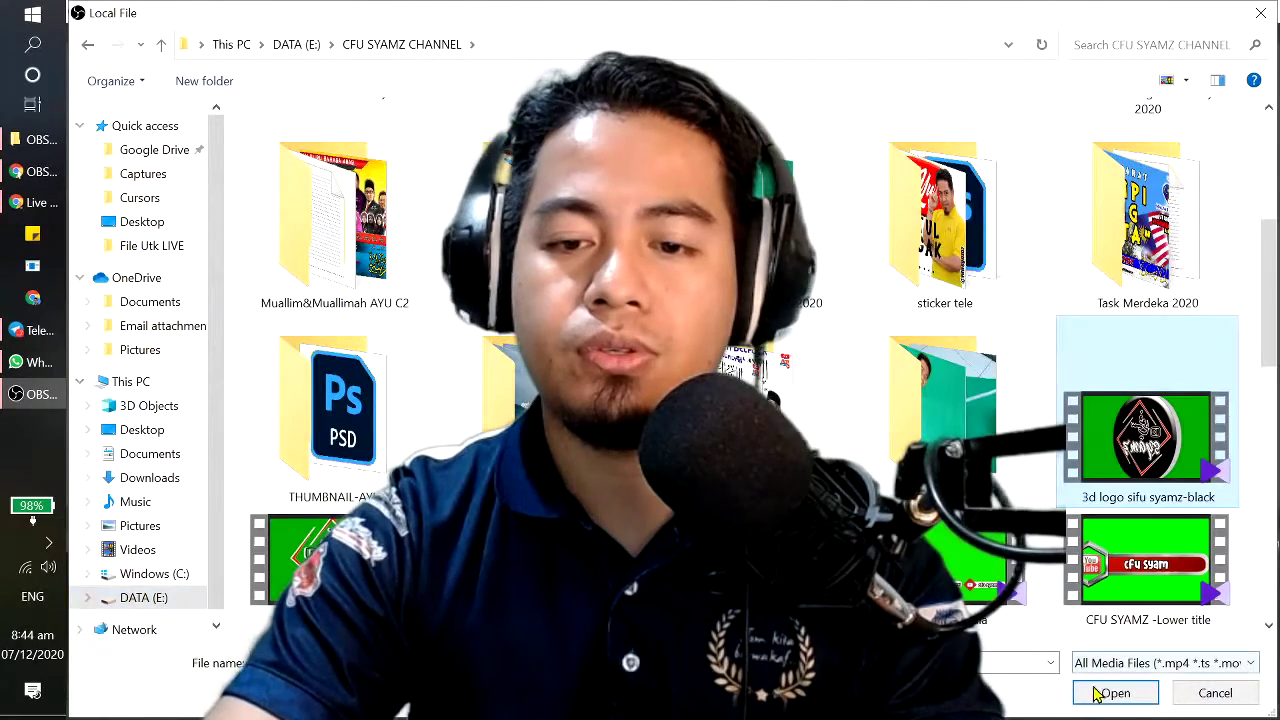
left_click(1112, 692)
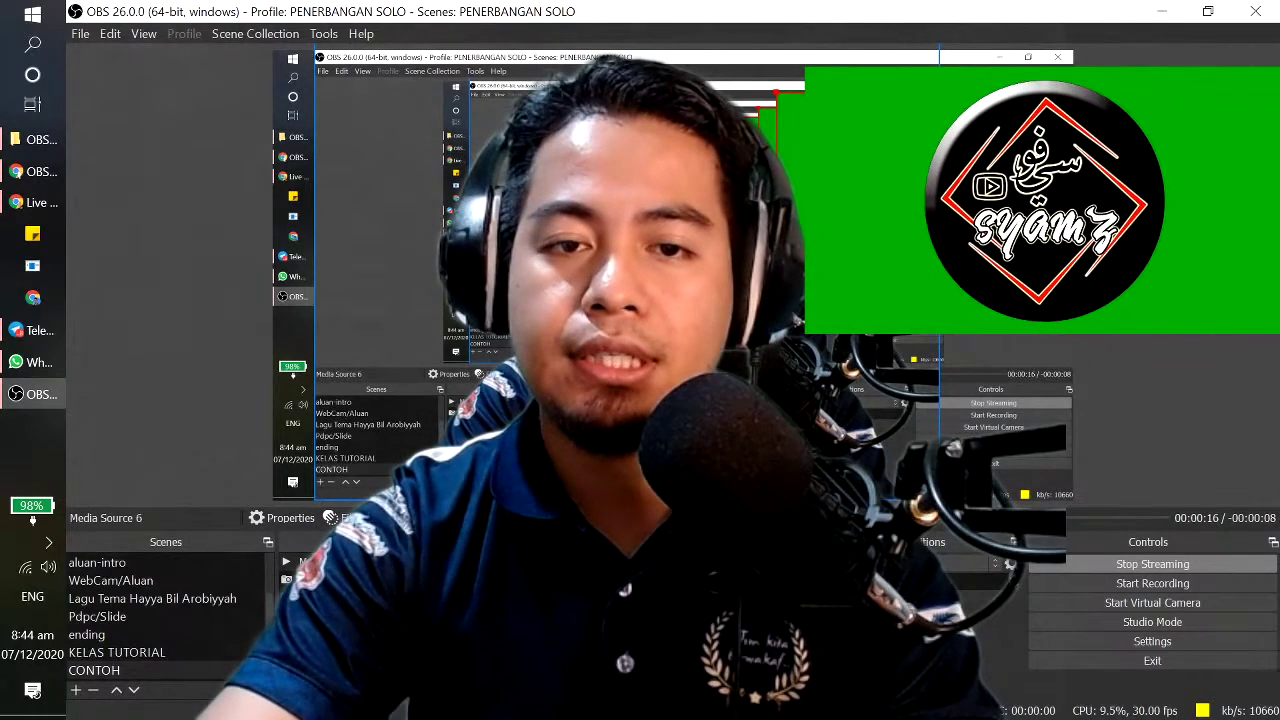
- Shrink the logo video in the upper-right area of the canvas, then open its source properties and accept them
left_click_drag(776, 258, 898, 222)
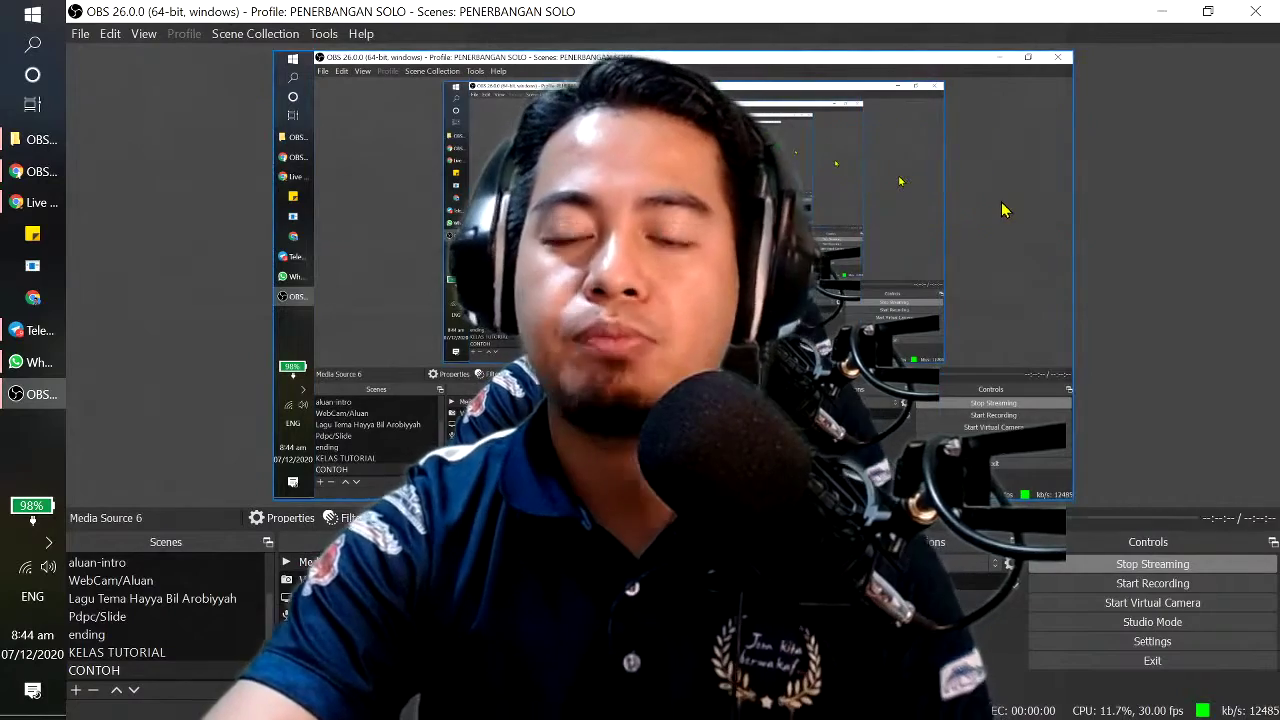
left_click(994, 214)
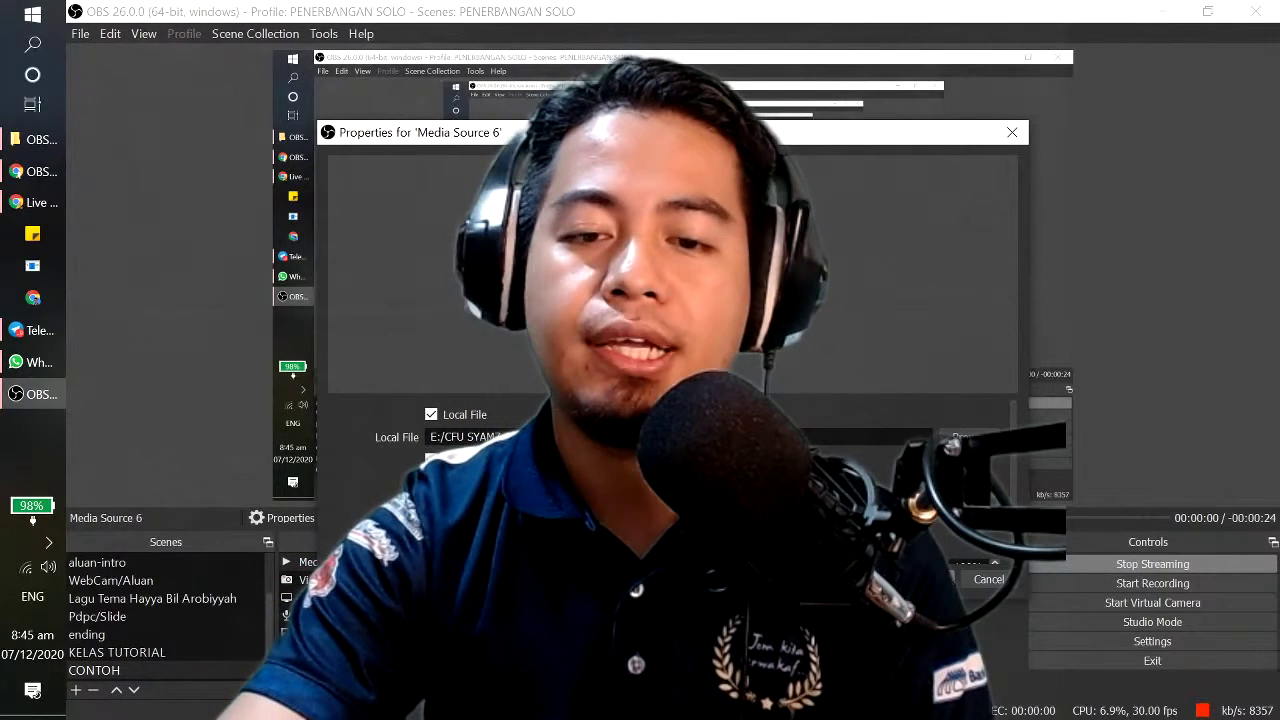
left_click(940, 578)
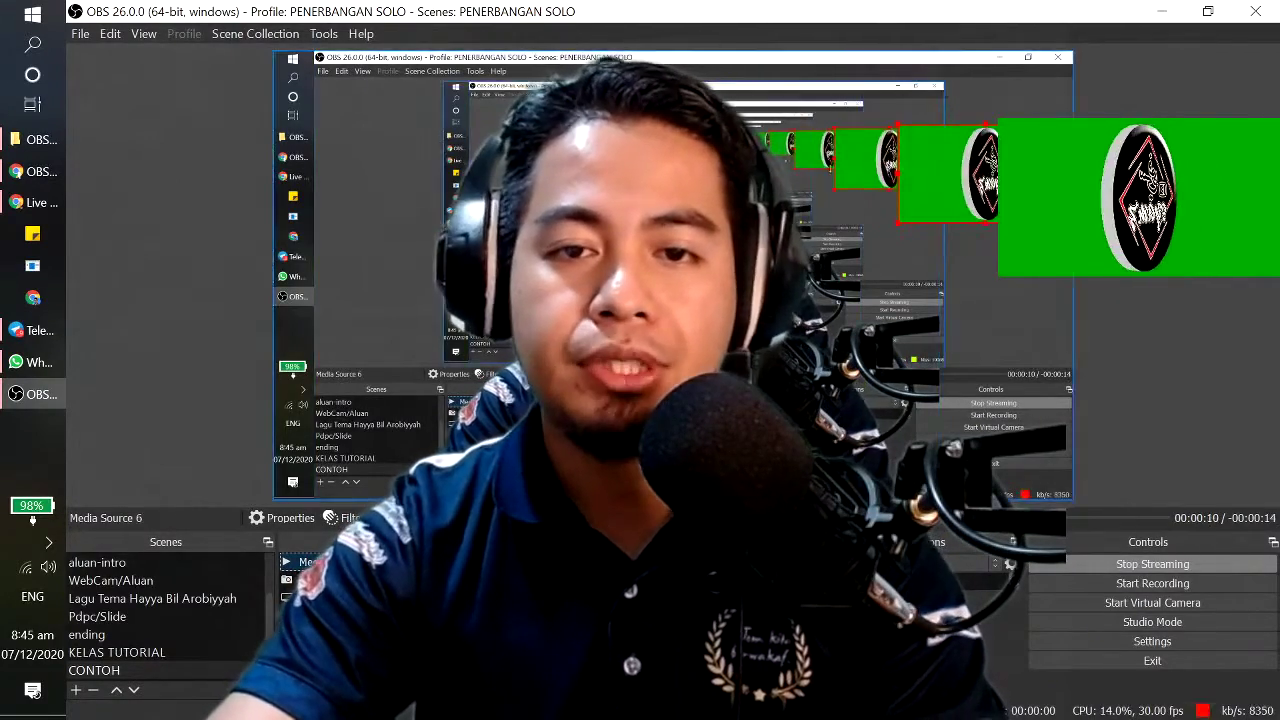
- Add a Chroma Key effect filter with its default name to the logo media source and close the filter settings
right_click(366, 50)
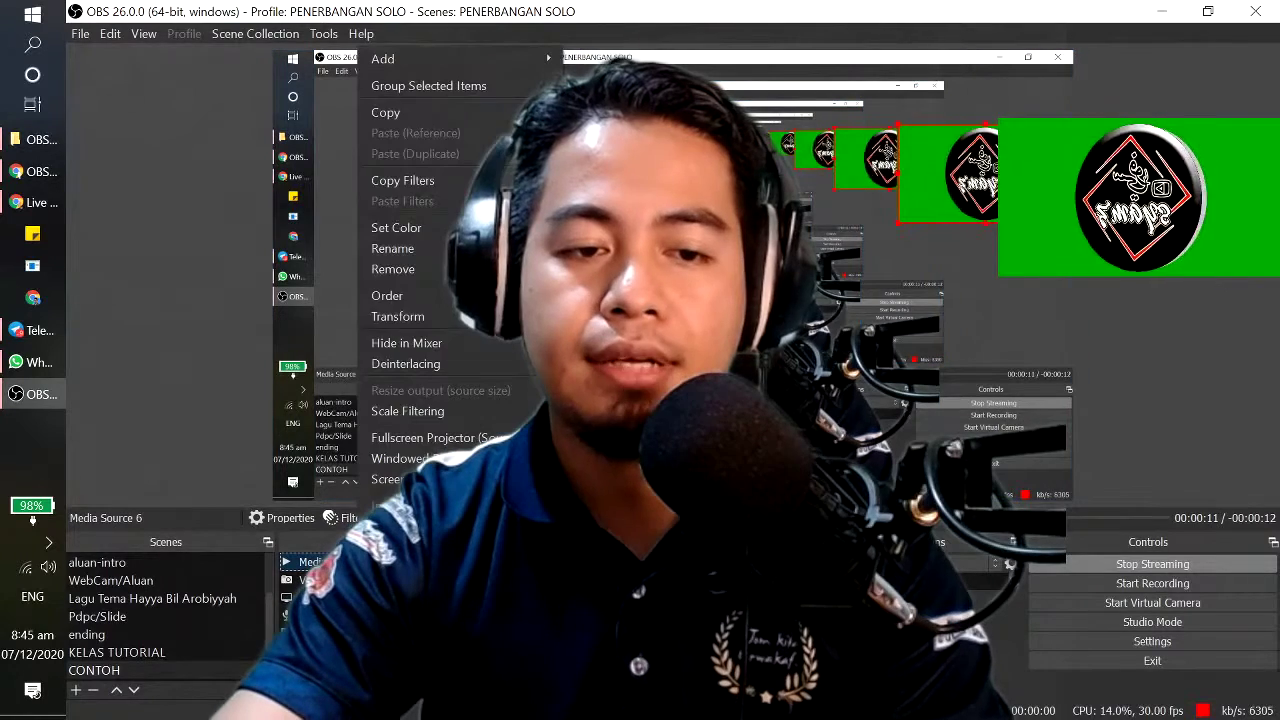
left_click(400, 530)
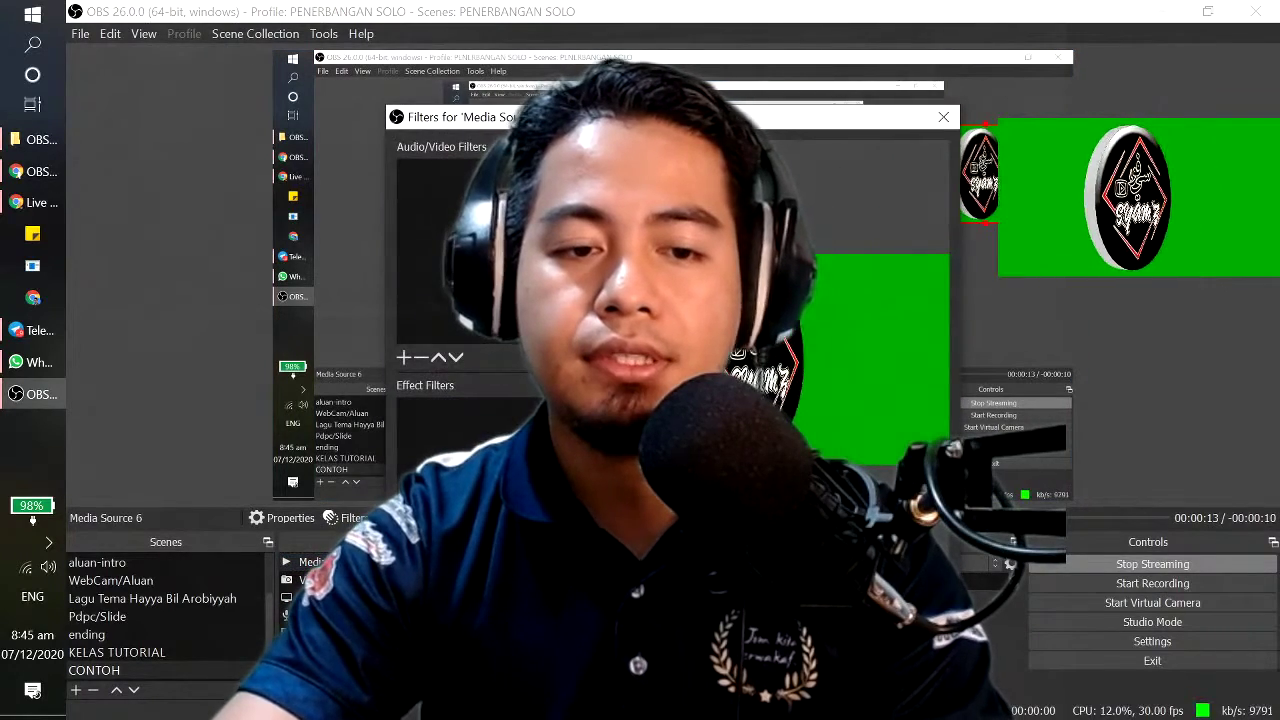
left_click(405, 595)
left_click(491, 404)
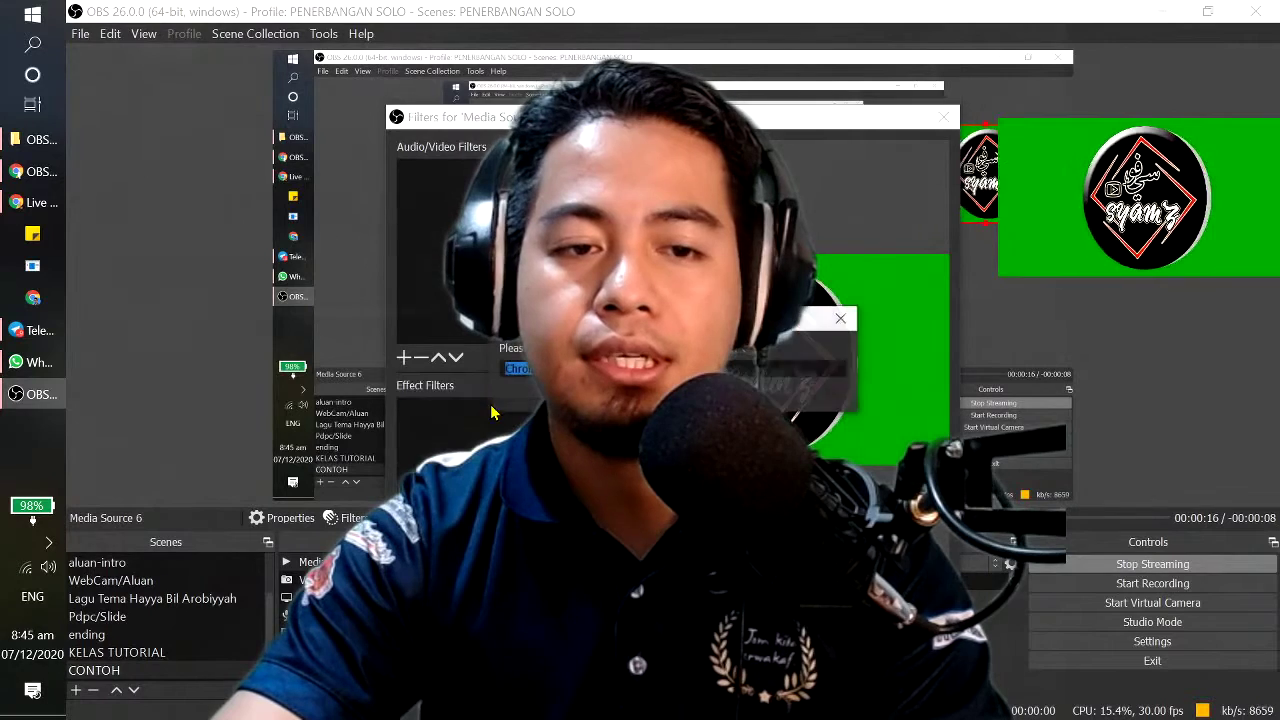
key("Return")
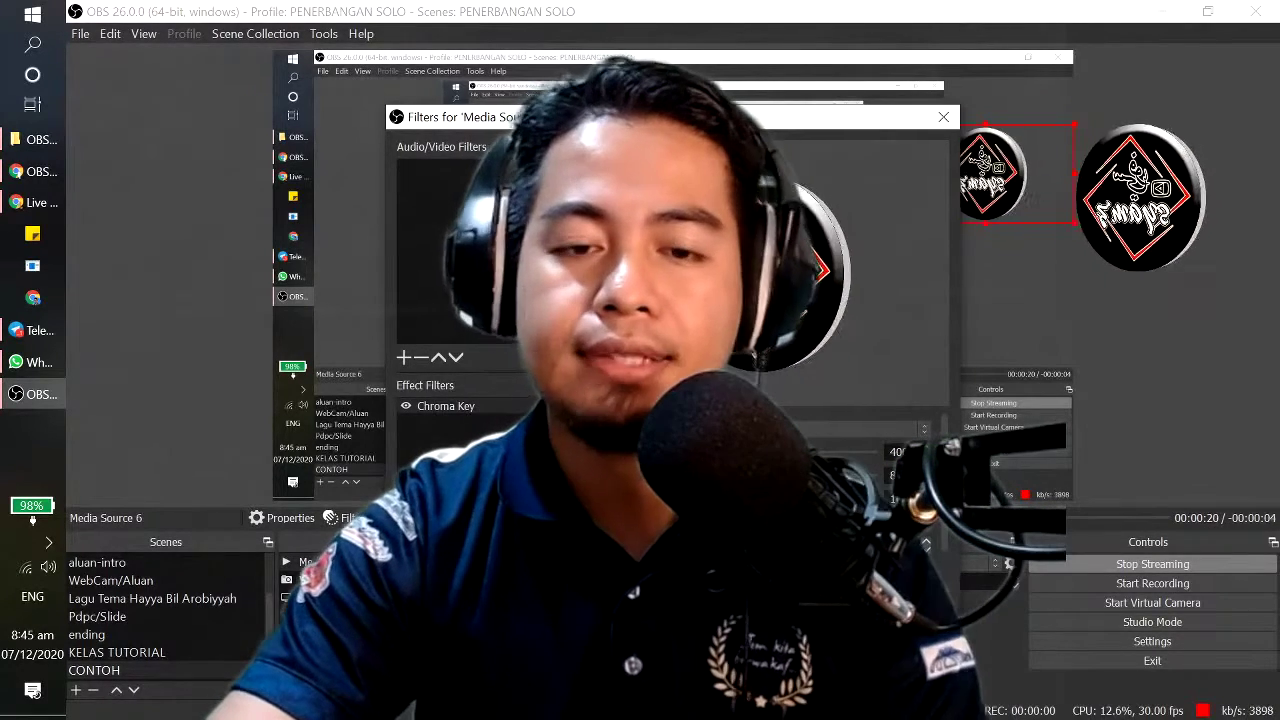
key("Escape")
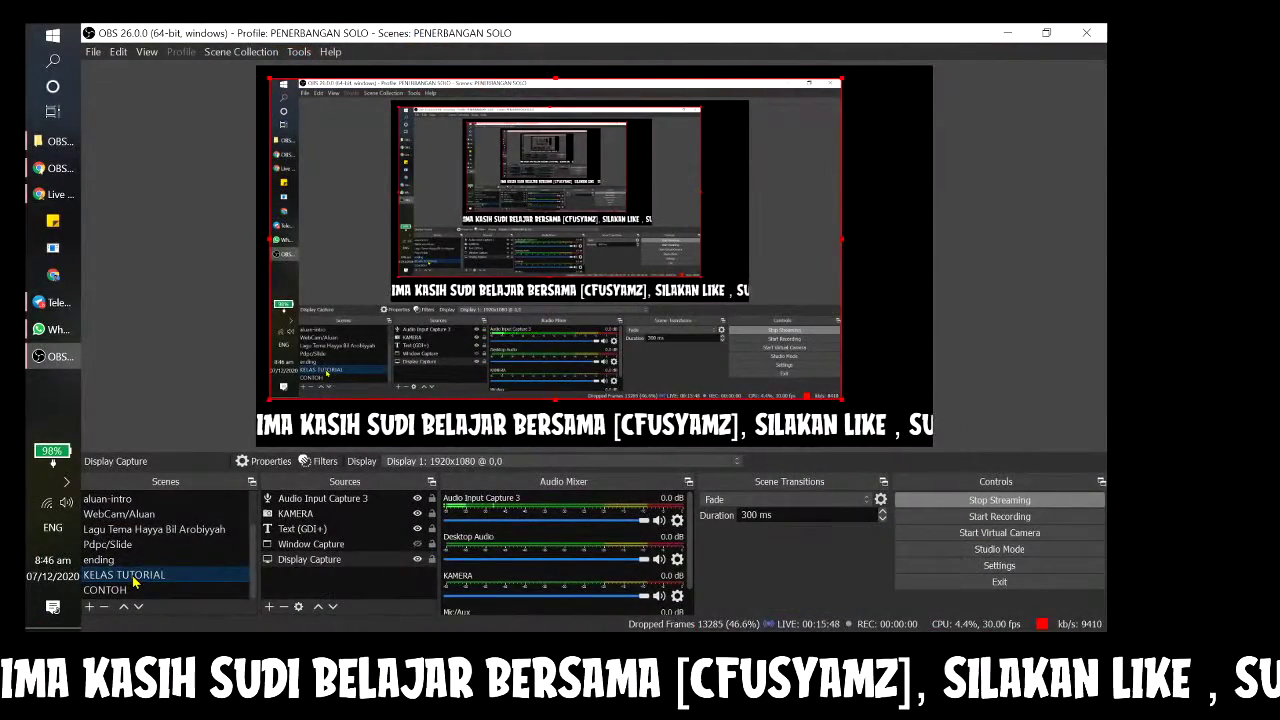
- Select the KAMERA source in the KELAS TUTORIAL scene
left_click(289, 562)
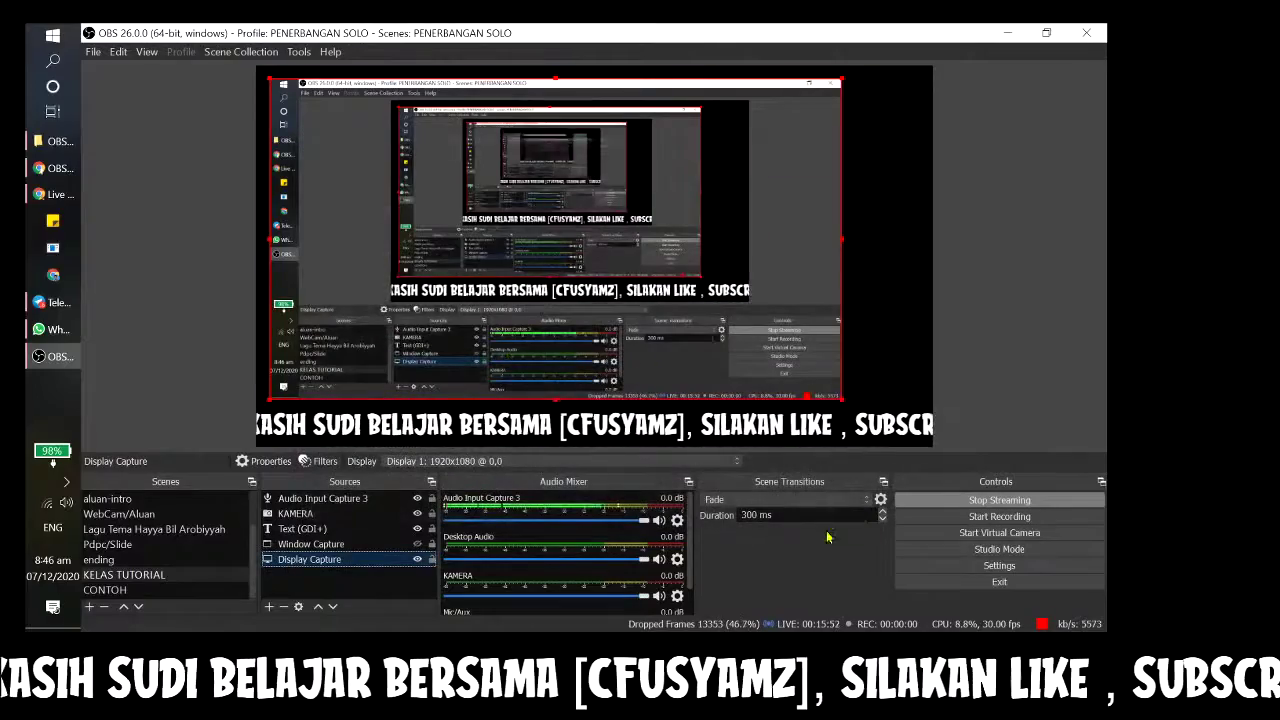
left_click(323, 514)
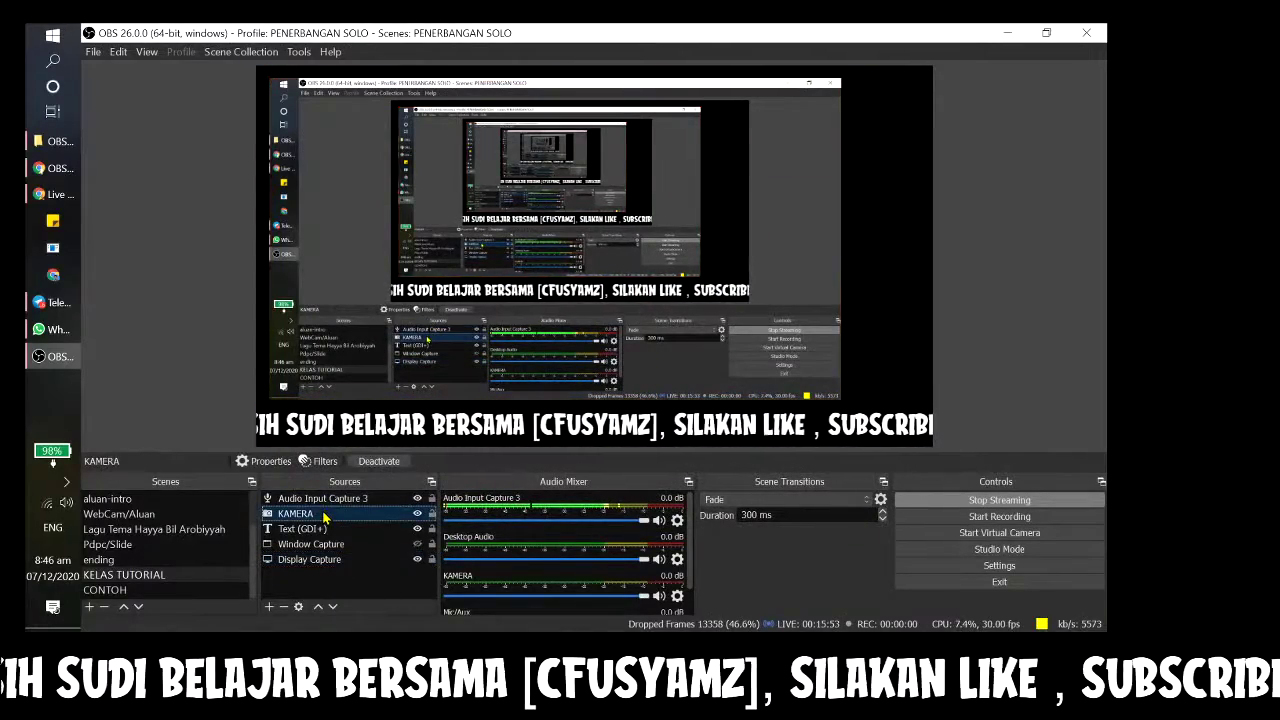